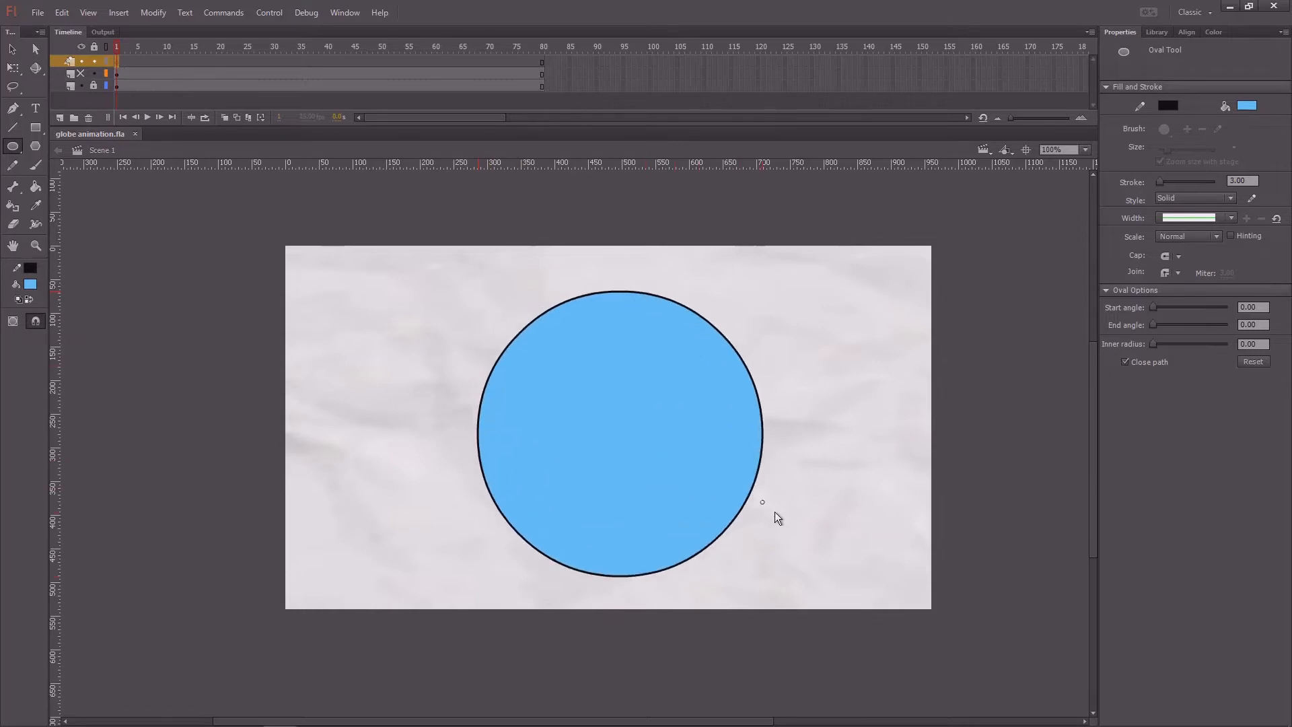
Step: Move the blue circle together with its outline toward the centre of the stage
key("v")
double_click(653, 448)
left_click_drag(650, 456, 635, 442)
left_click(823, 367)
scroll(823, 366, "right", 1)
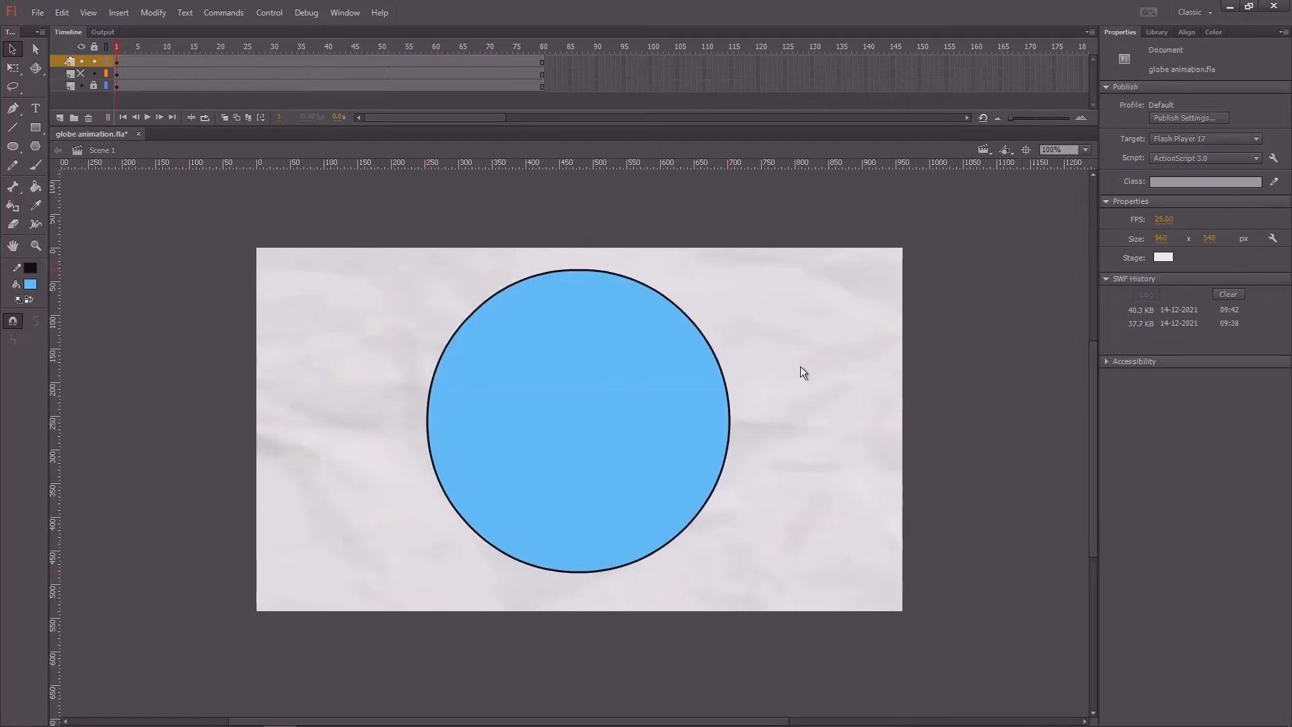
Step: Convert the blue circle and its outline into a graphic symbol and shift the symbol slightly down and to the right on the stage
double_click(596, 374)
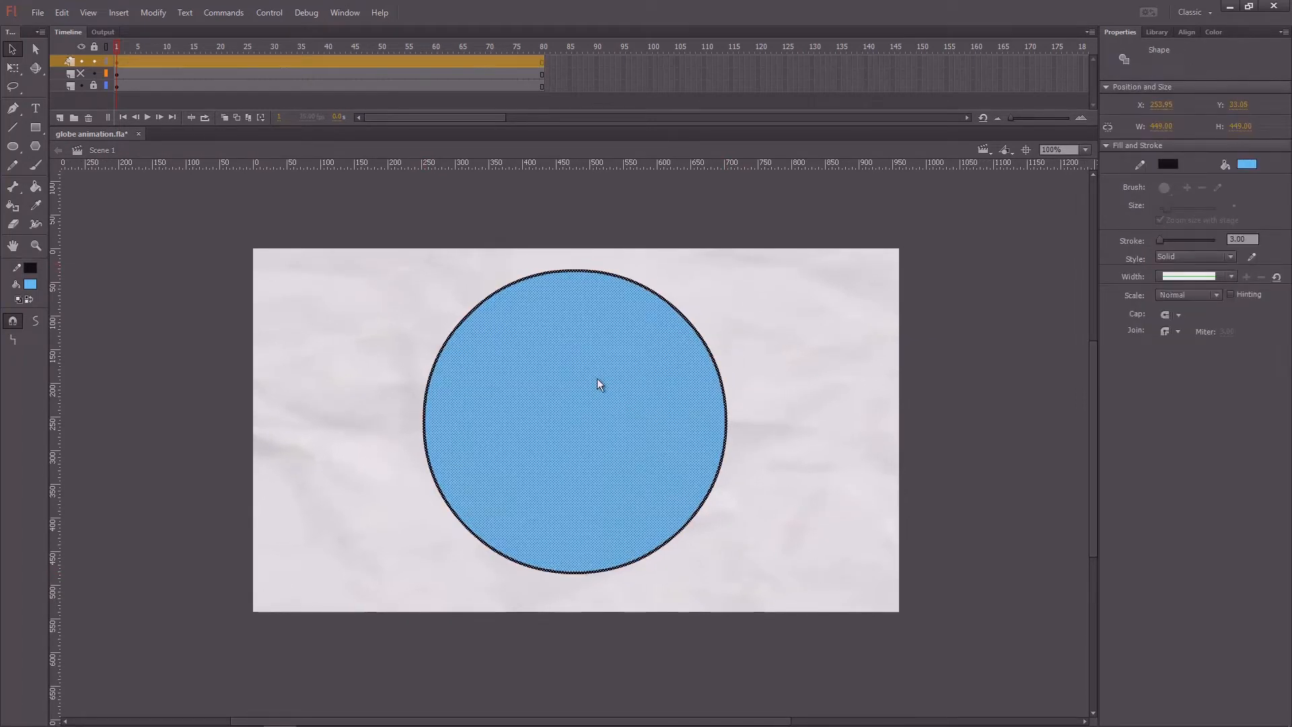
key("F8")
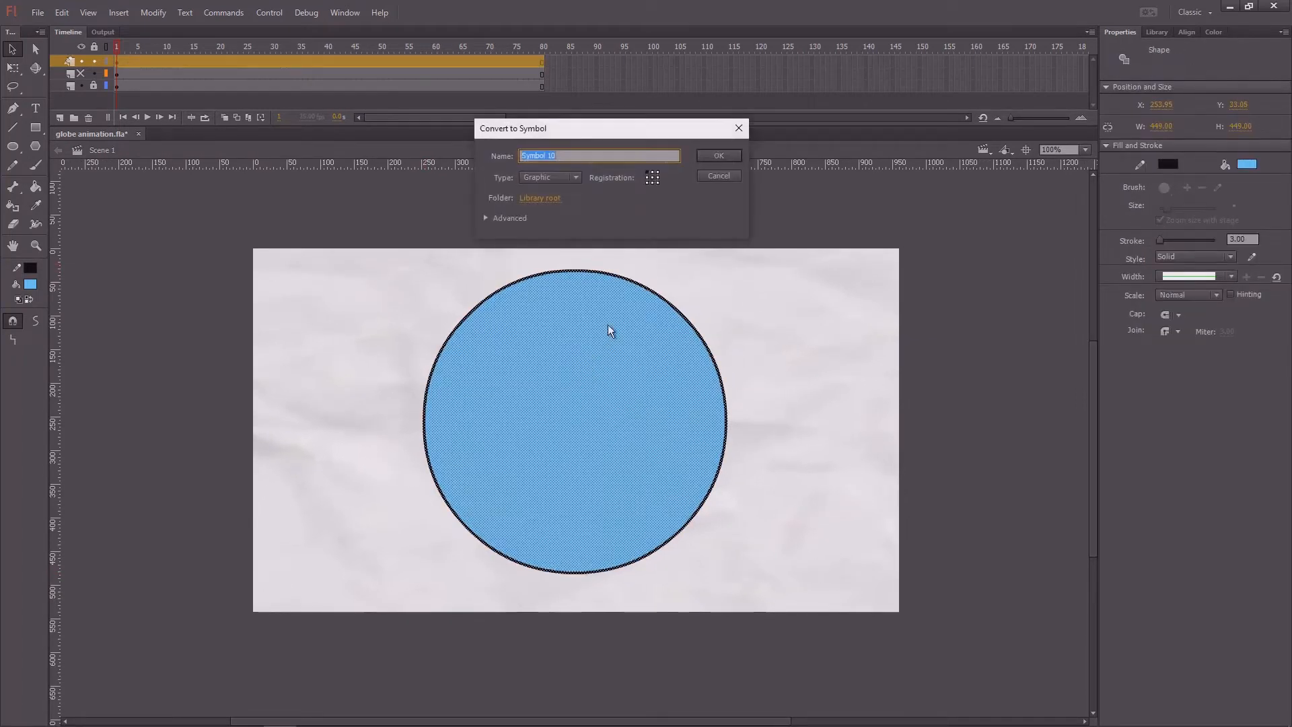
left_click(715, 156)
left_click(666, 194)
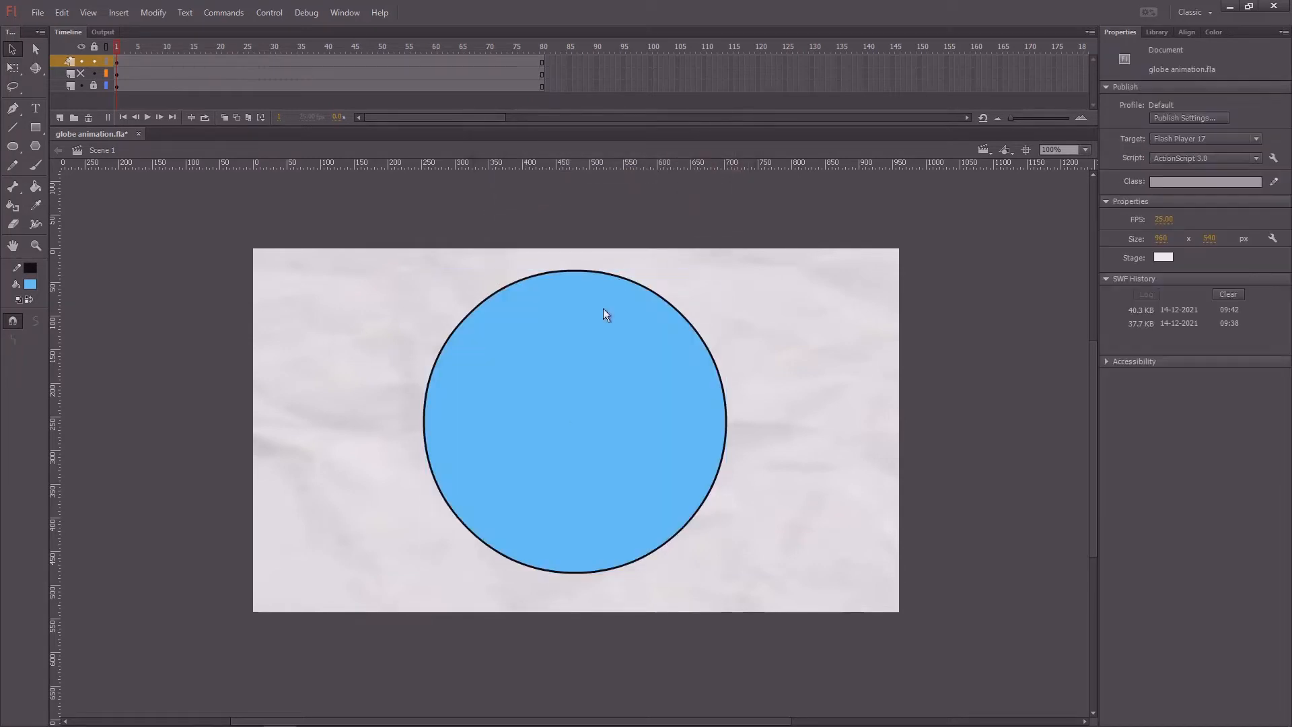
mouse_move(574, 394)
left_mouse_down()
mouse_move(556, 412)
mouse_move(621, 371)
mouse_move(639, 393)
mouse_move(593, 401)
left_mouse_up()
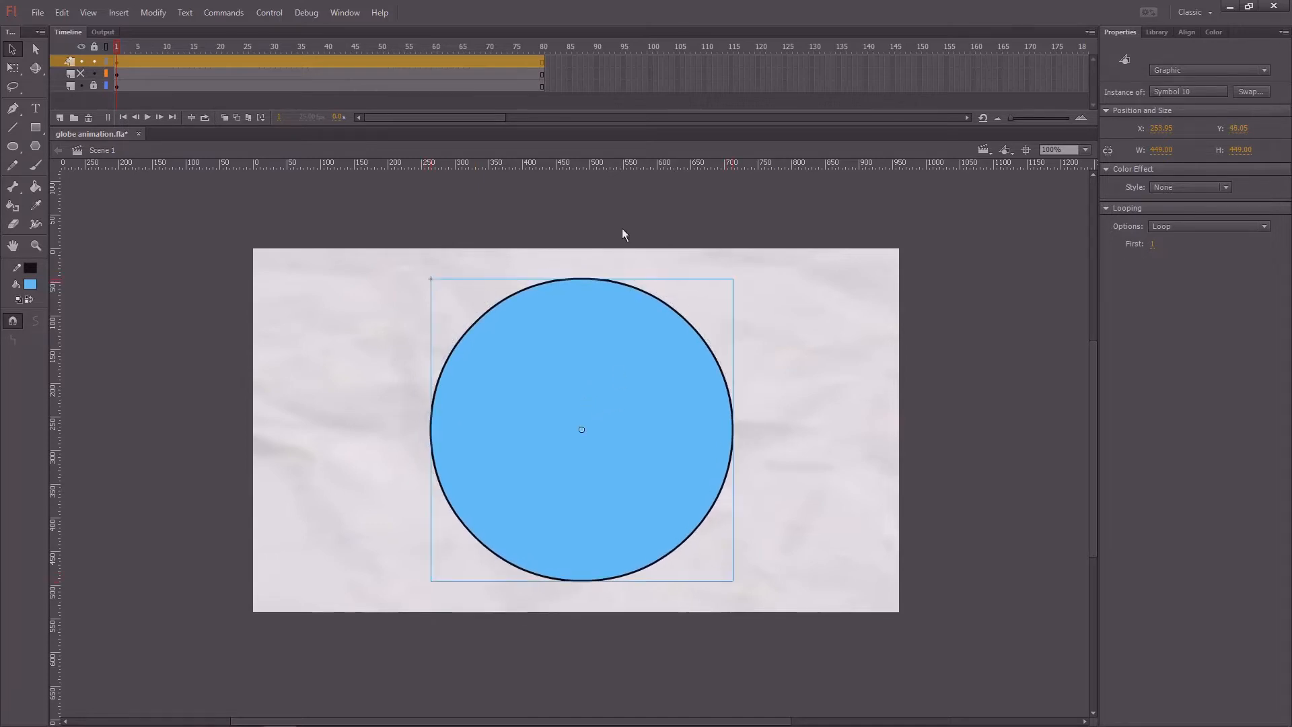
left_click(566, 227)
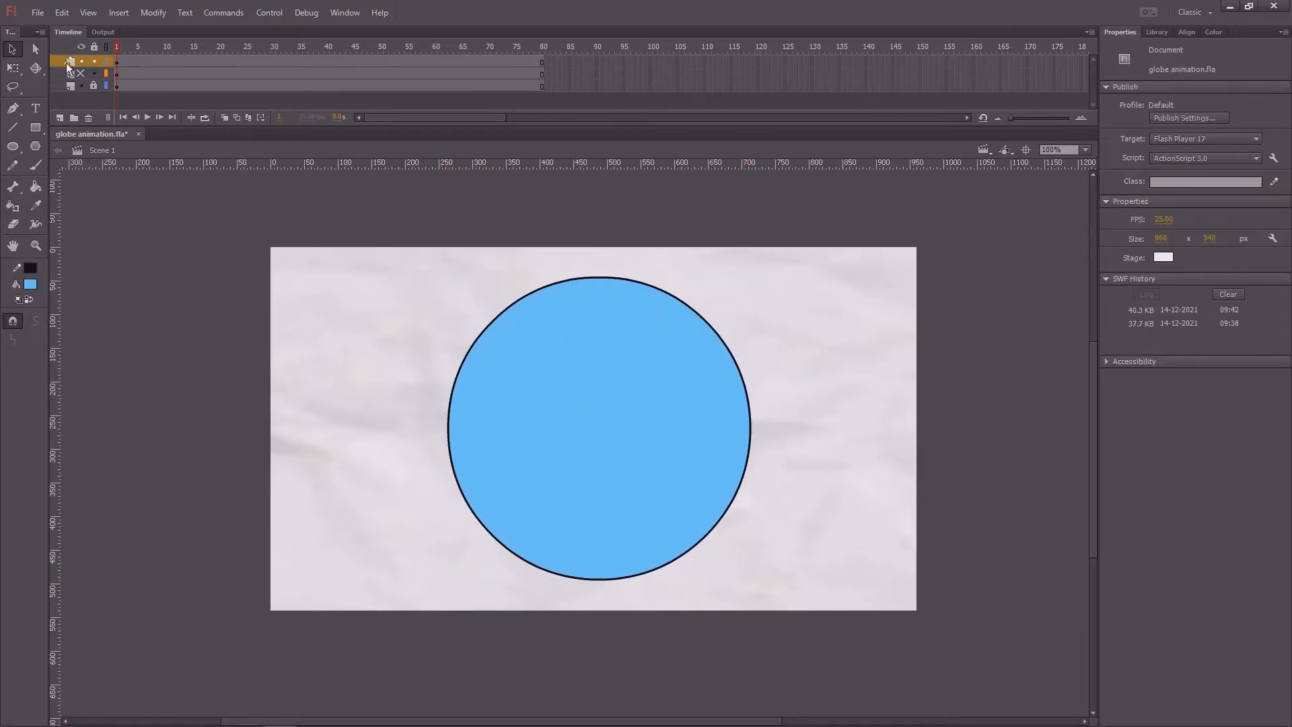
Step: Show the world map layer, hide the circle layer above it, and select the world map
left_click(81, 74)
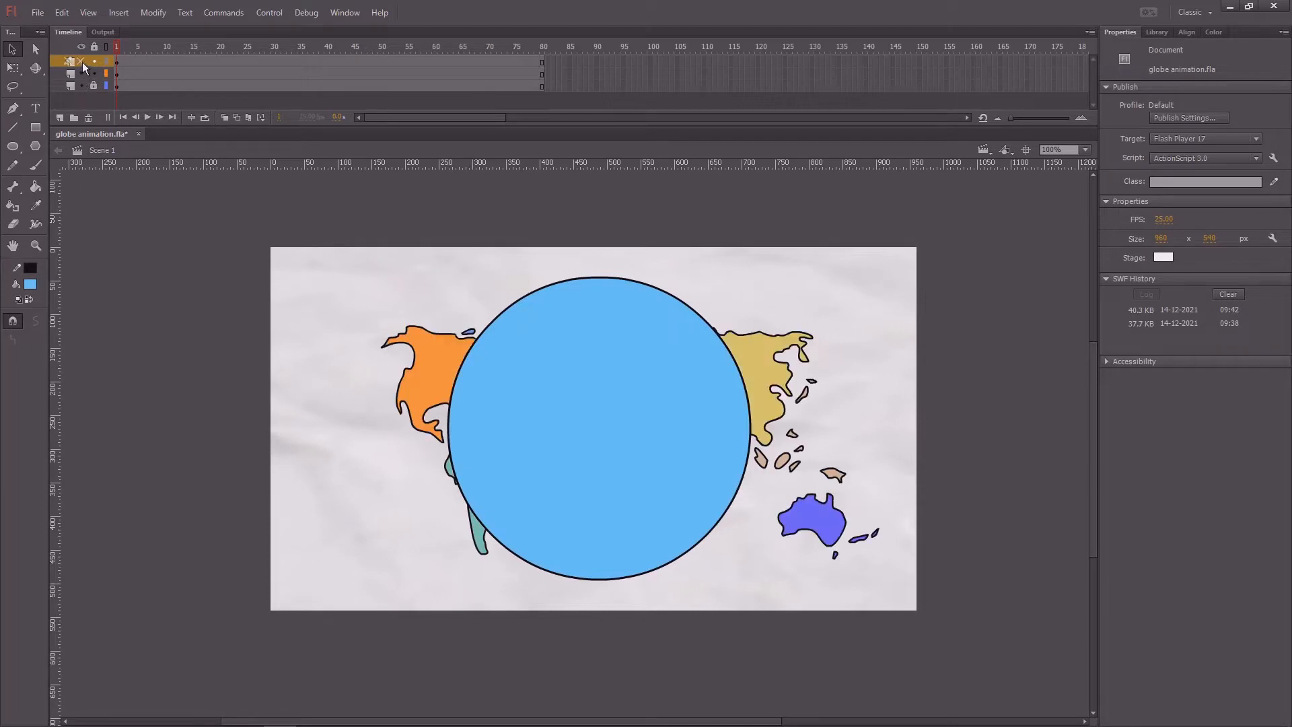
left_click(80, 61)
left_click(703, 374)
mouse_move(710, 384)
left_mouse_down()
mouse_move(660, 378)
mouse_move(714, 349)
mouse_move(709, 385)
left_mouse_up()
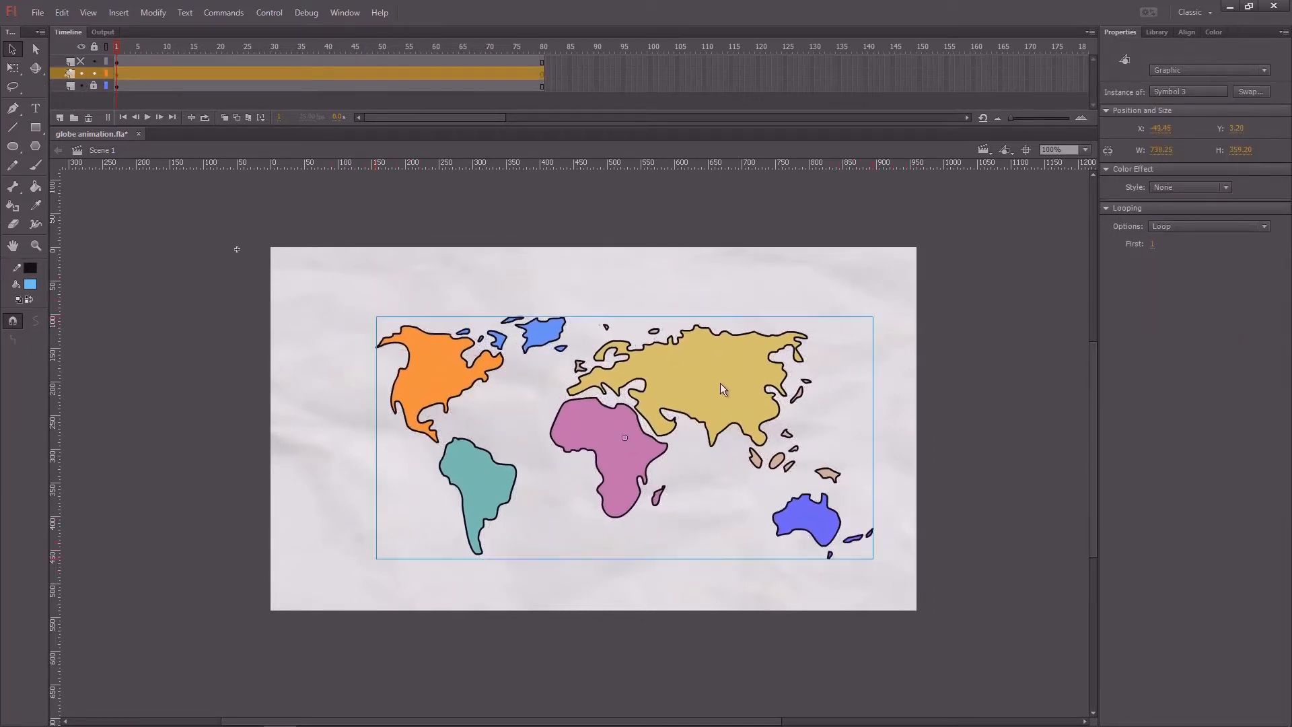
Step: Examine the continent shapes inside the world map symbol and return to the main scene
double_click(716, 385)
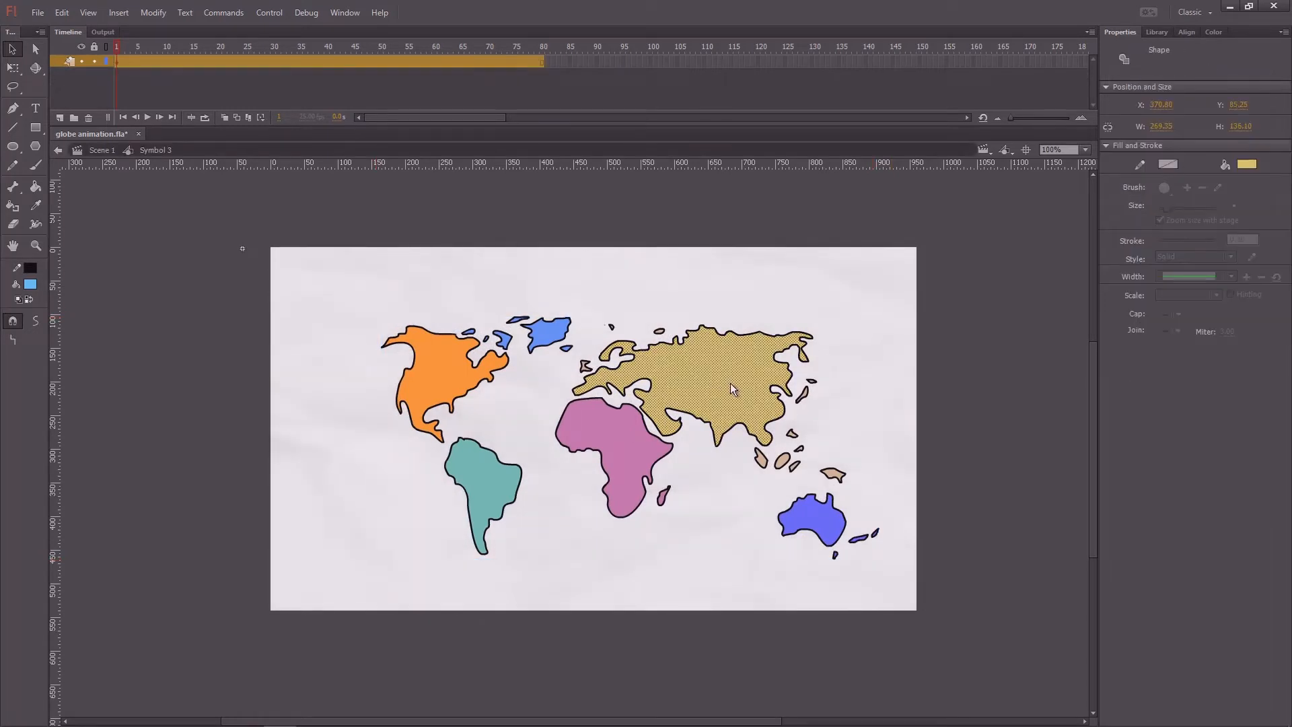
key("ctrl+a")
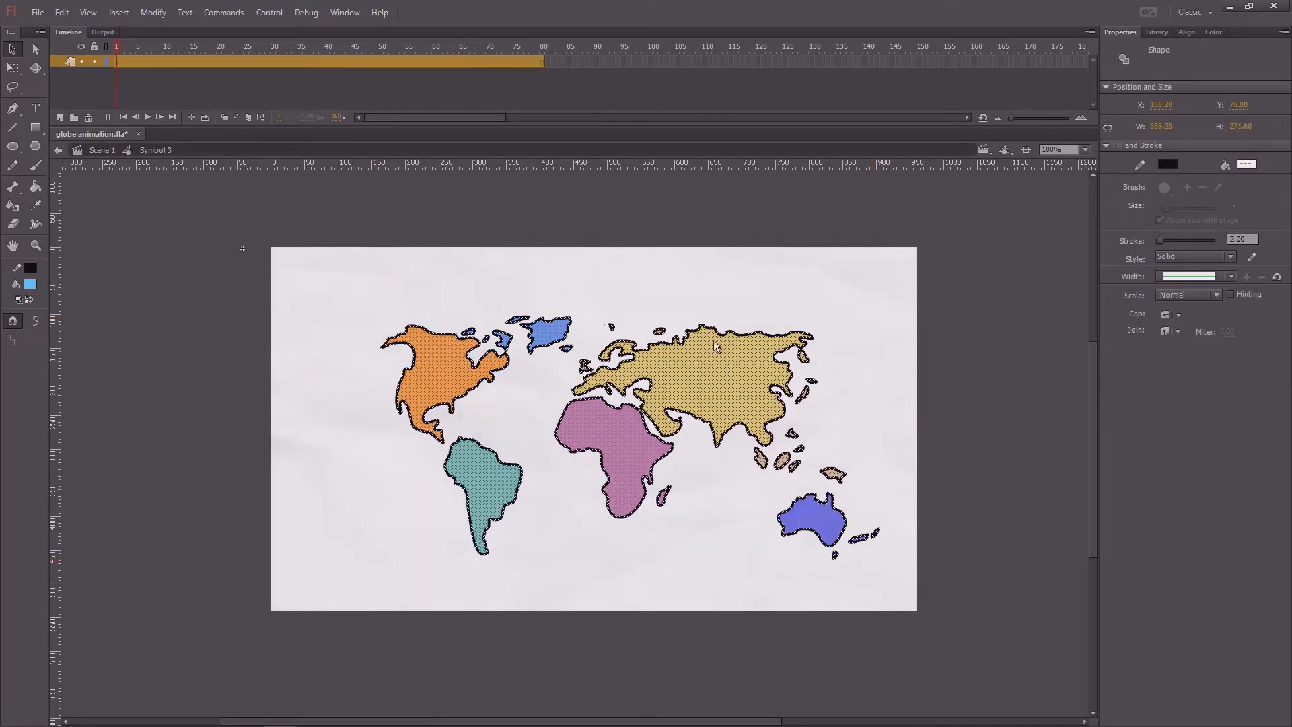
double_click(389, 222)
left_click_drag(686, 375, 701, 358)
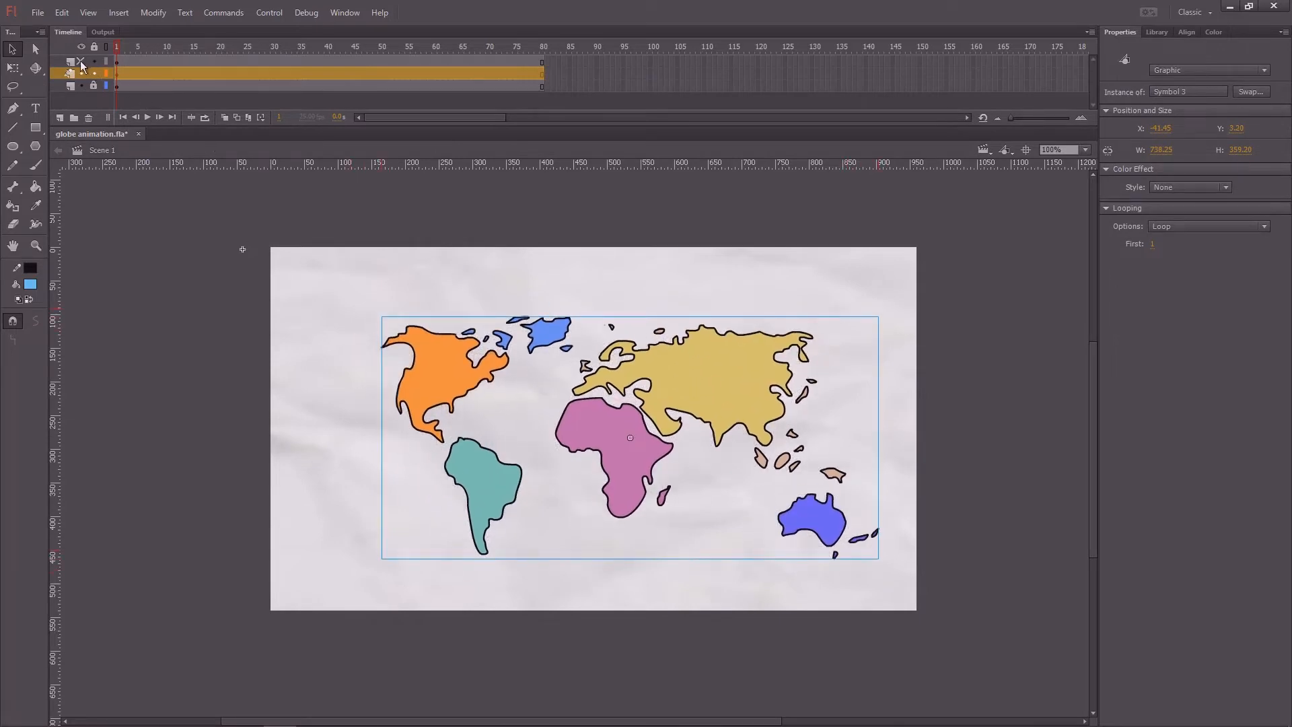
Step: Show the circle layer again and cut the world map from the main scene
left_click(81, 61)
left_click(766, 342)
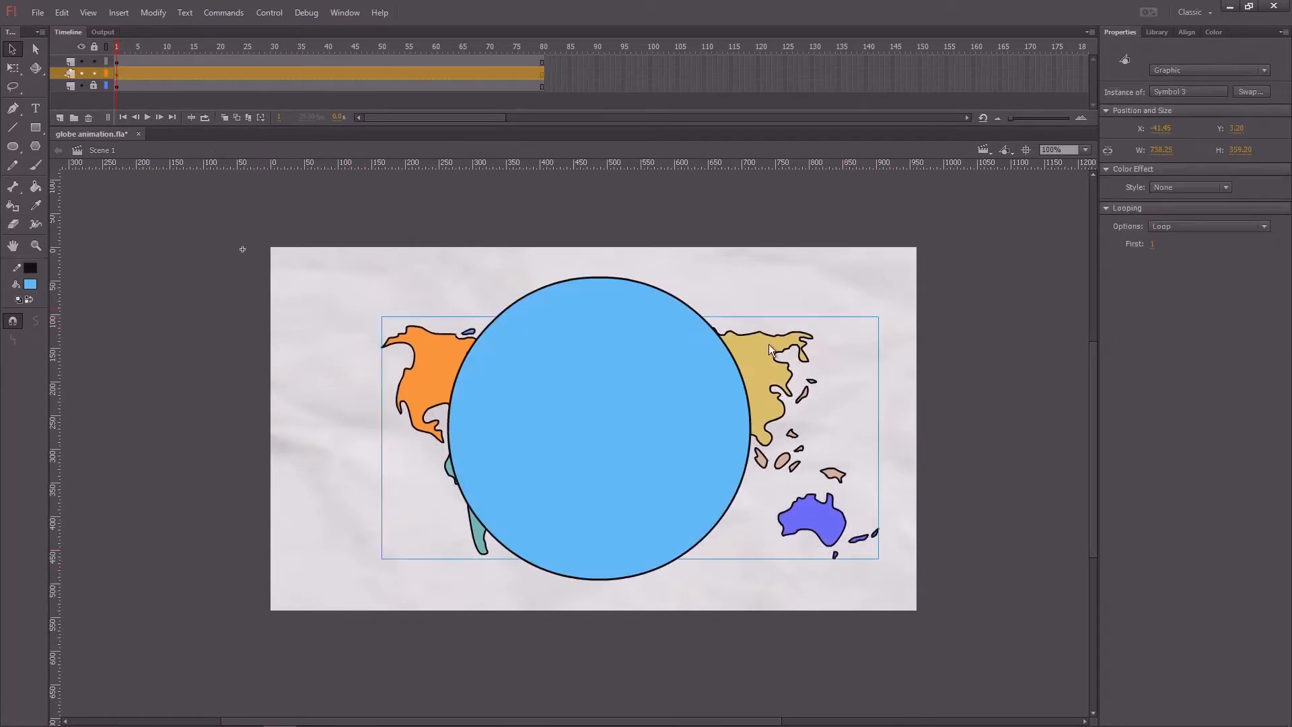
key("Delete")
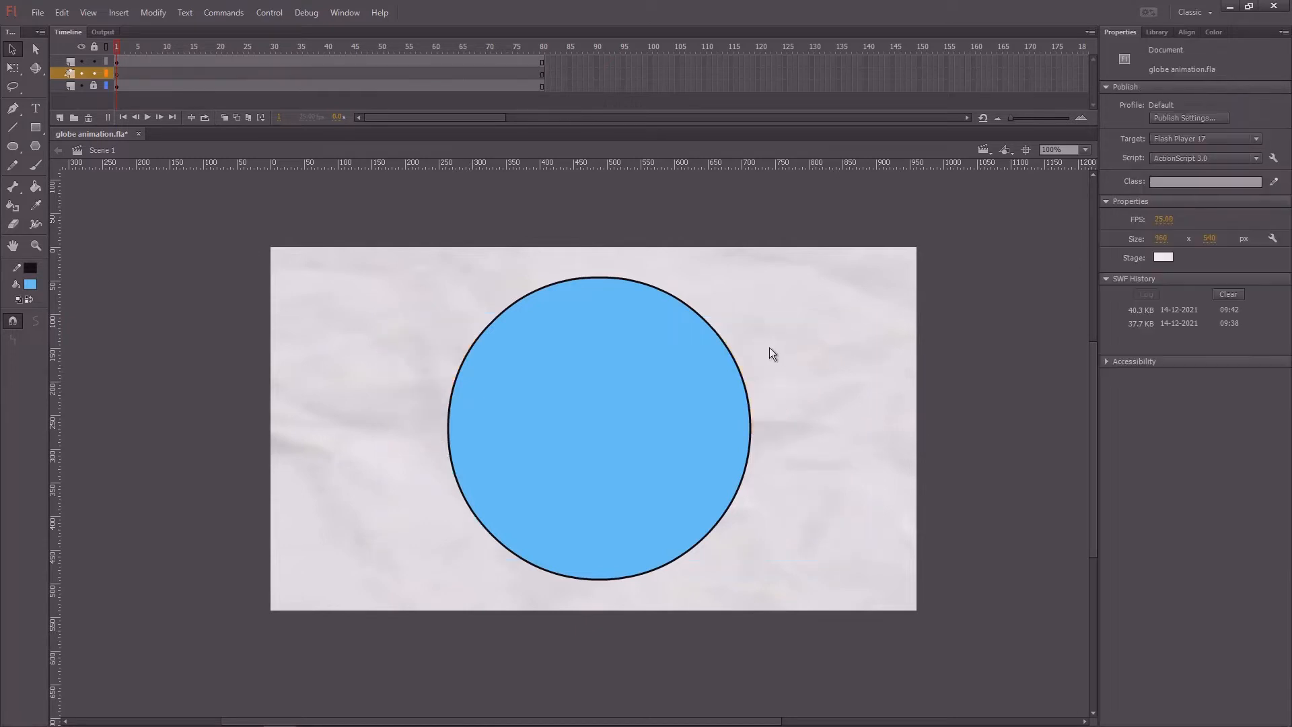
Step: Inside the circle symbol, add a new layer above the circle and paste the world map into its first frame
left_click(606, 382)
double_click(600, 382)
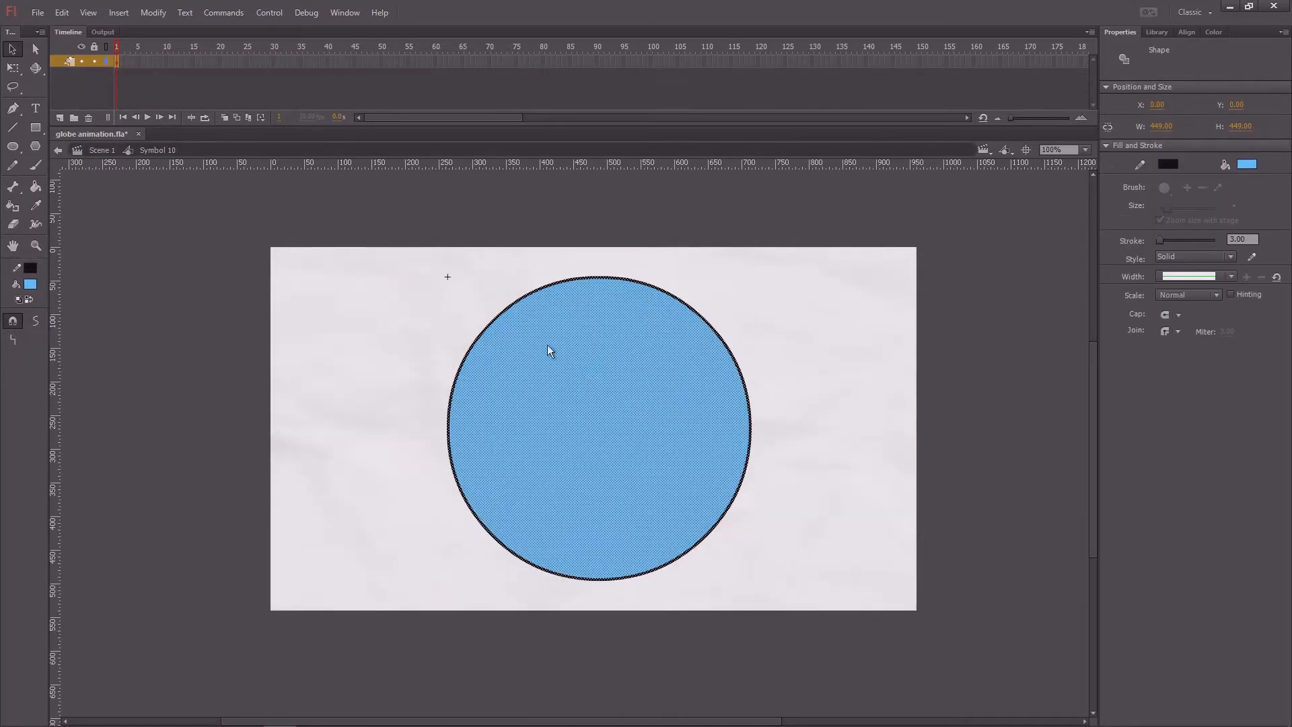
left_click(60, 117)
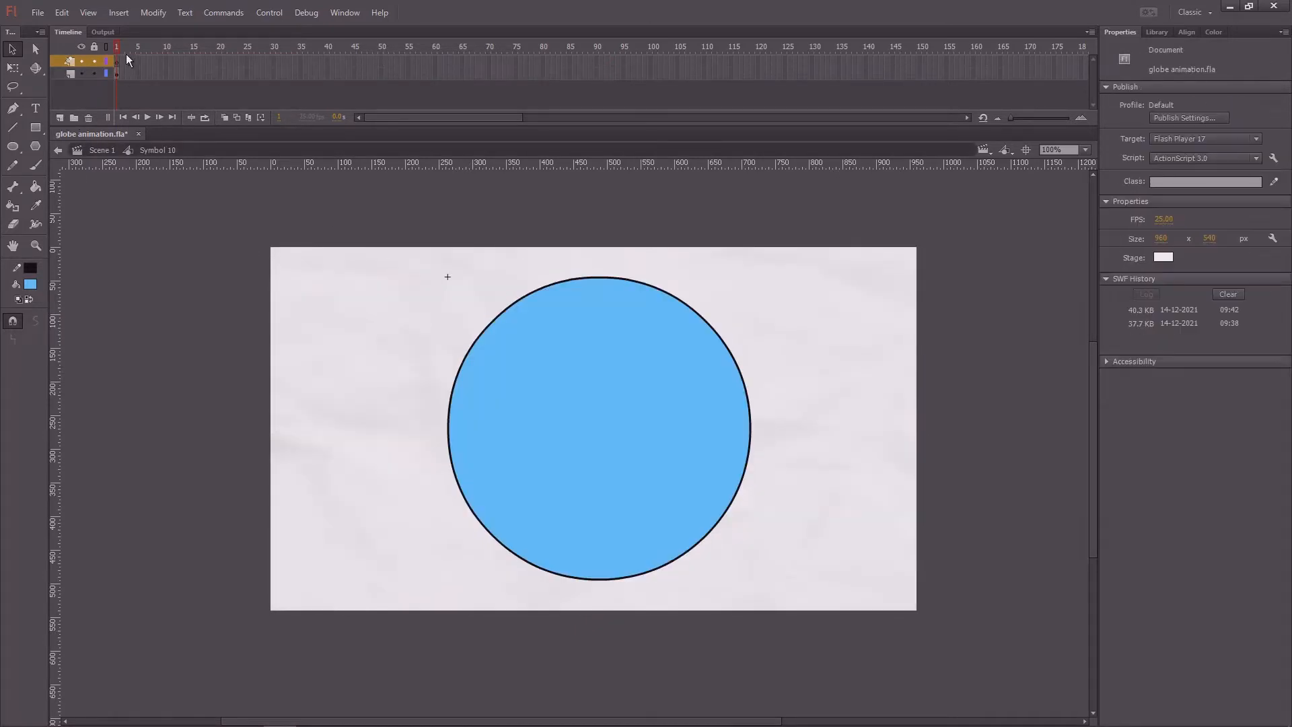
left_click(117, 62)
key("ctrl+v")
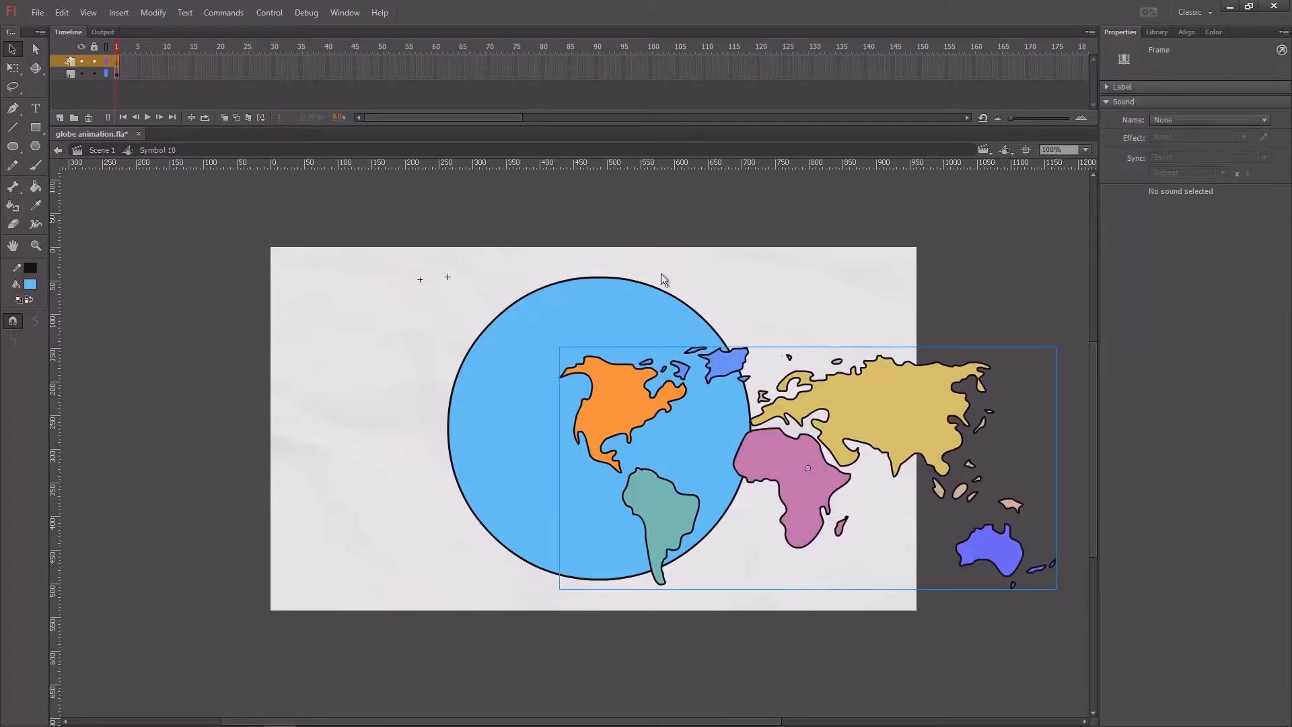
Step: Move the pasted world map over the circle, with the Americas and Africa in front of the blue area
left_click_drag(875, 427, 736, 393)
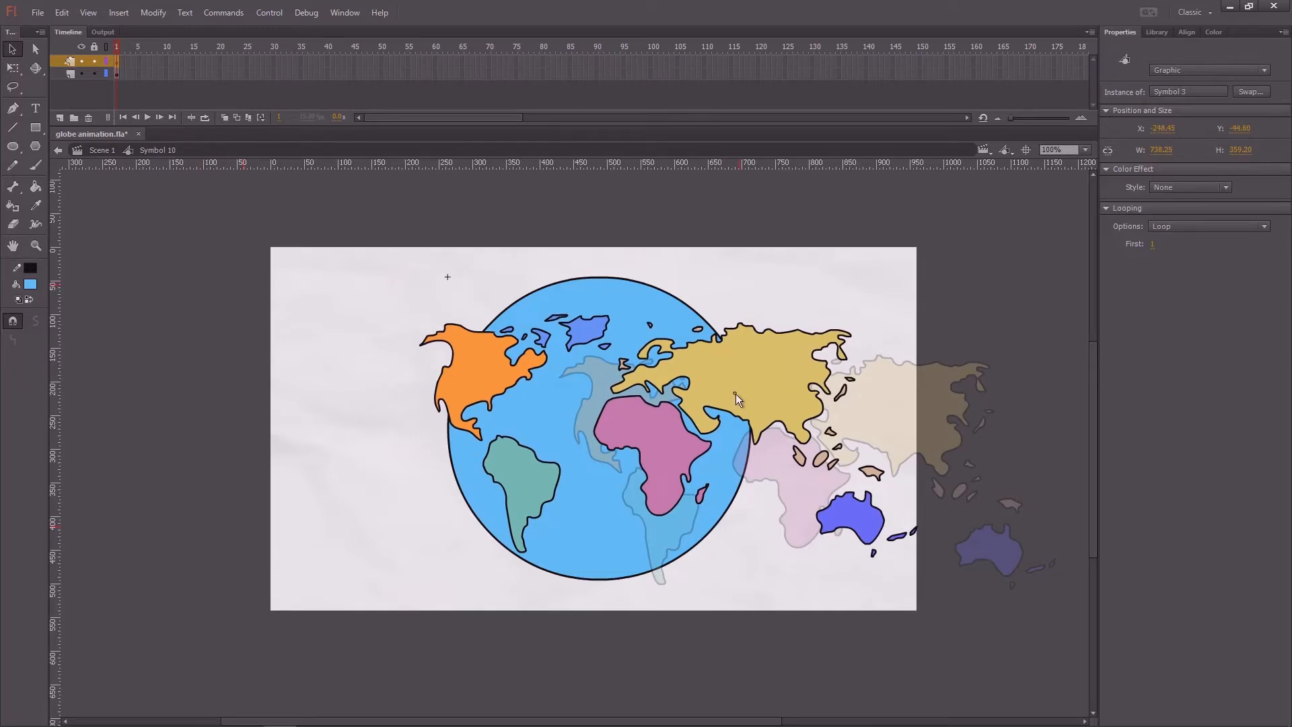
left_click_drag(736, 394, 737, 394)
left_click(759, 281)
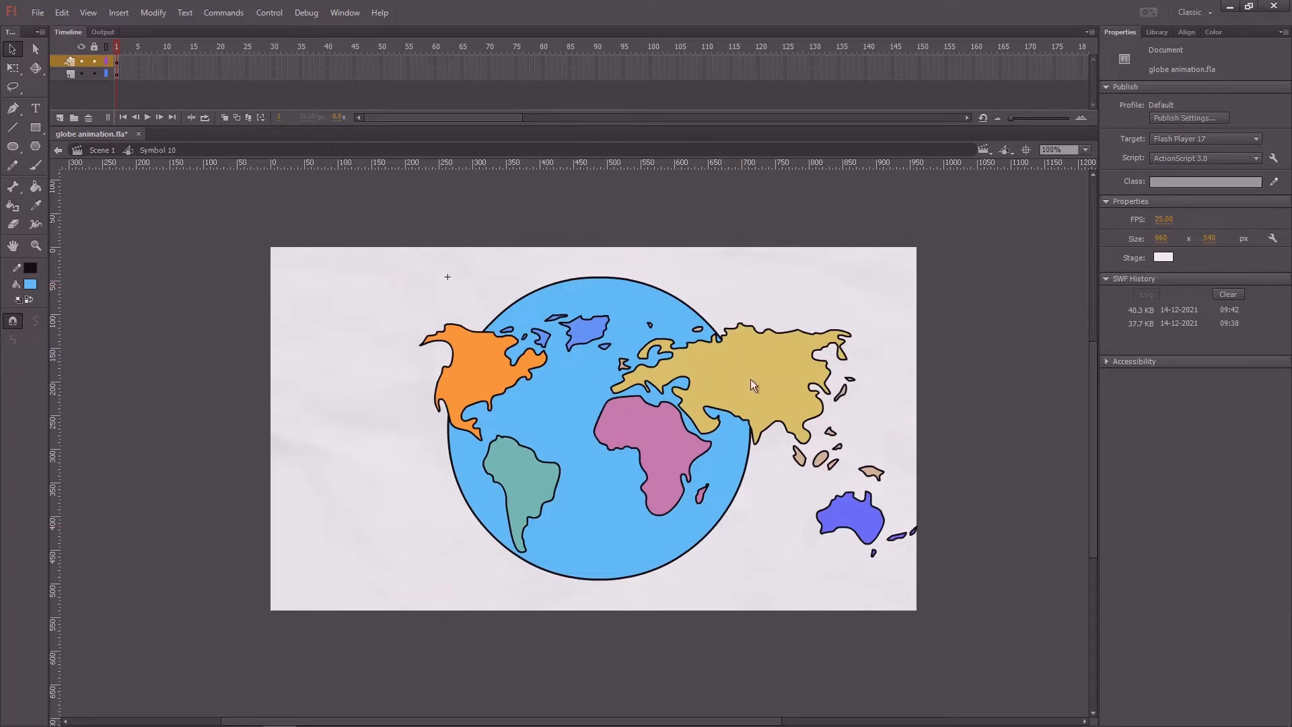
Step: Try sliding the world map leftward across the circle until Asia and Australia cover it, and undo the move
left_click_drag(752, 385, 583, 387)
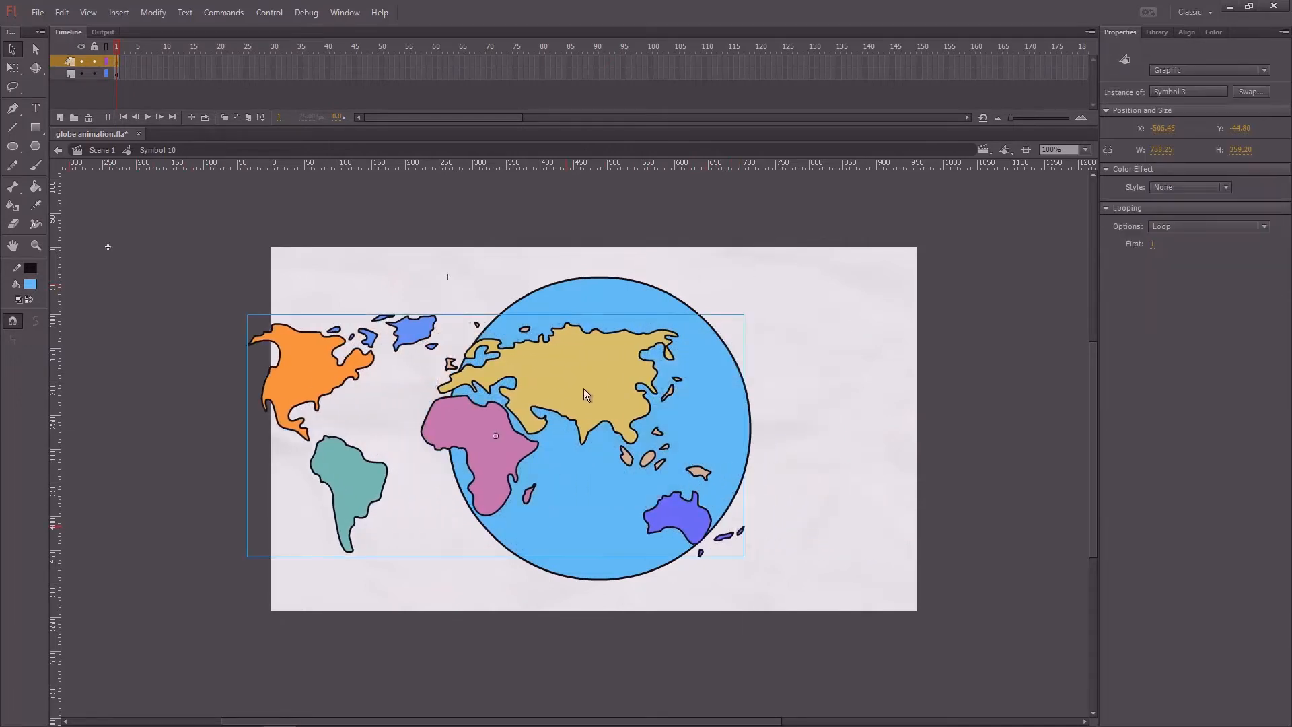
key("ctrl+z")
left_click(689, 236)
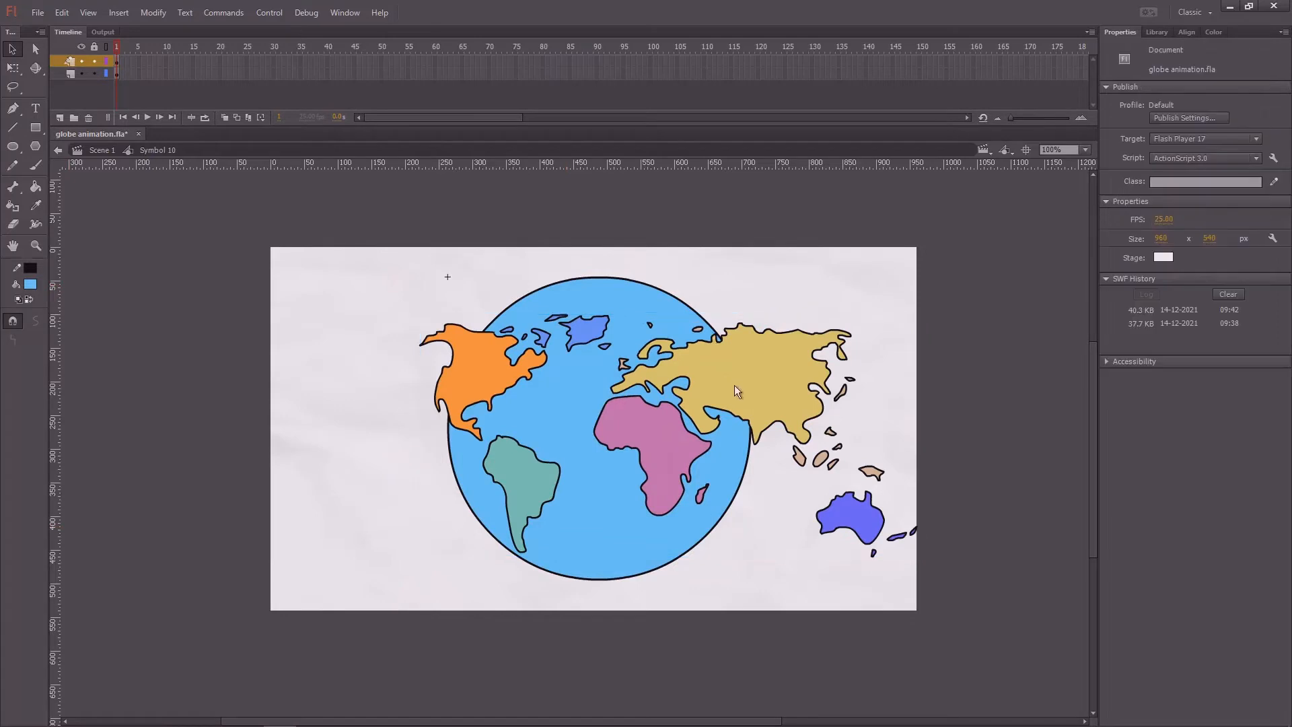
Step: Inside the world map symbol, duplicate all continents, place the copy to the right of the original, and return to the circle symbol
left_click(738, 389)
left_click_drag(473, 252, 441, 241)
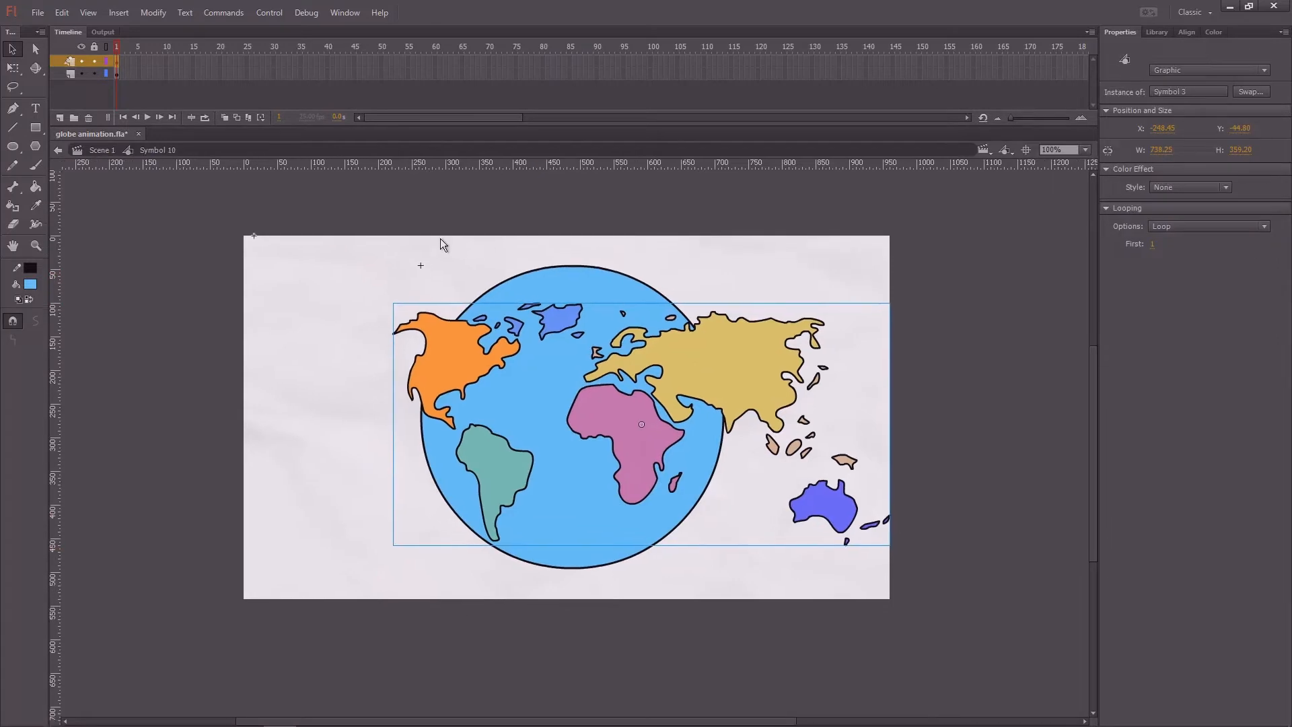
left_click(733, 230)
left_click(715, 372)
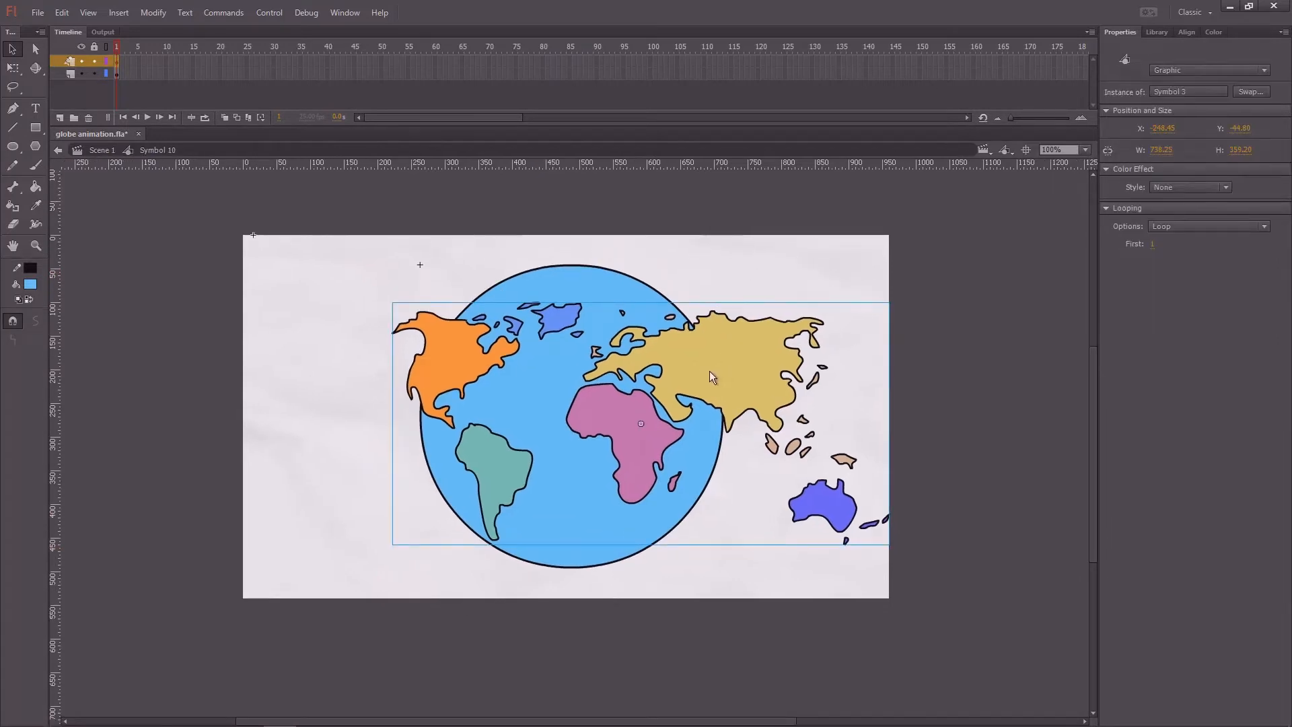
double_click(710, 375)
key("ctrl+a")
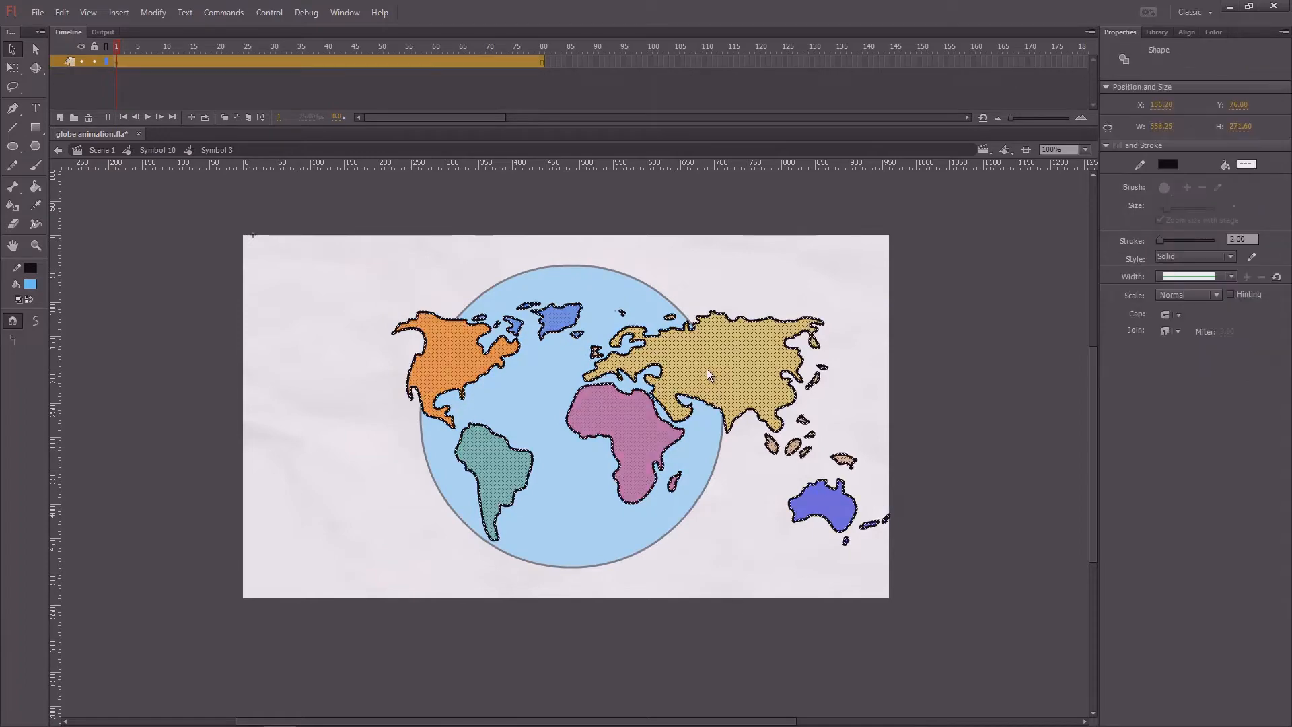
left_click_drag(589, 251, 429, 246)
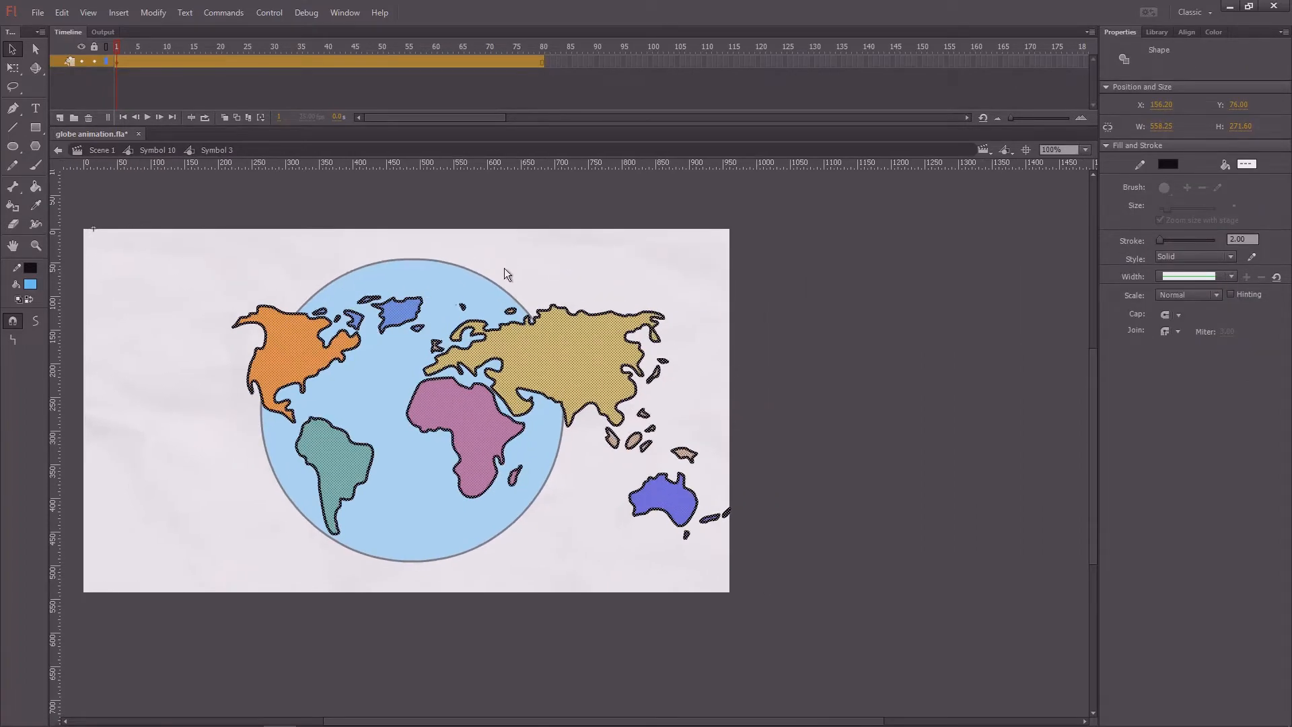
left_click_drag(367, 209, 391, 211)
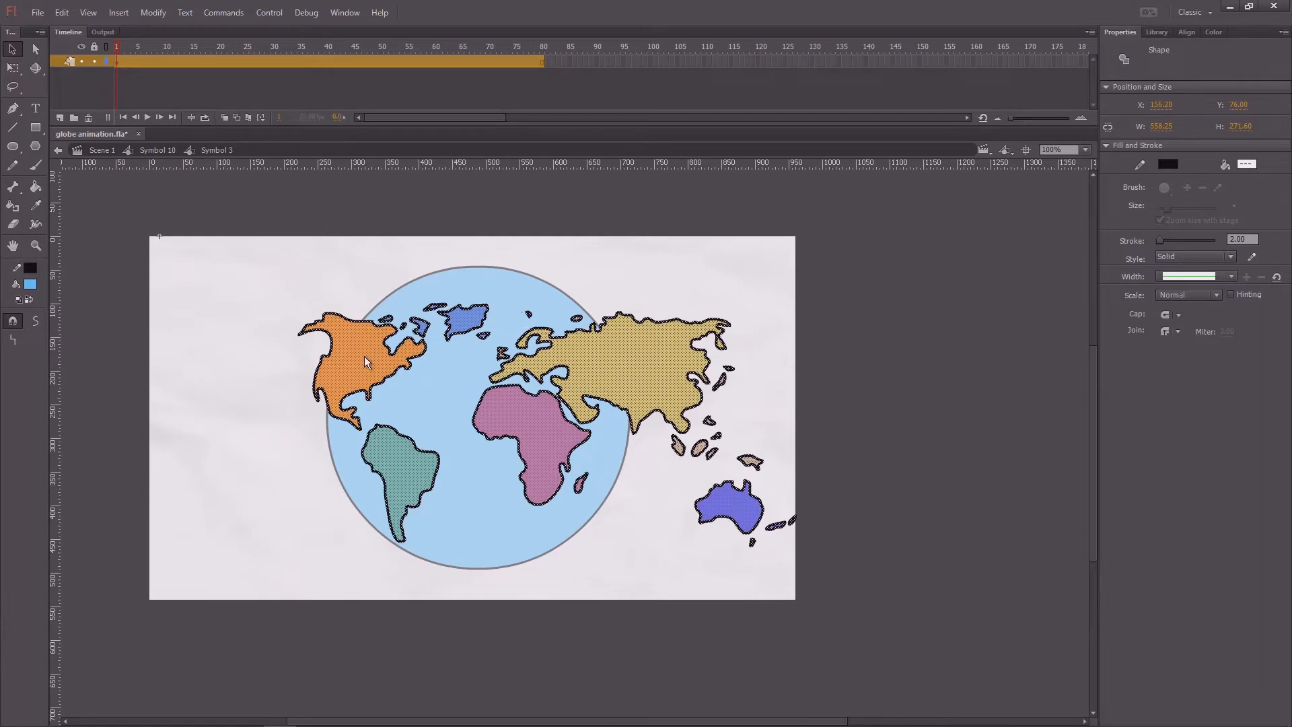
key("ctrl+d")
left_click_drag(370, 361, 821, 354)
left_click(884, 266)
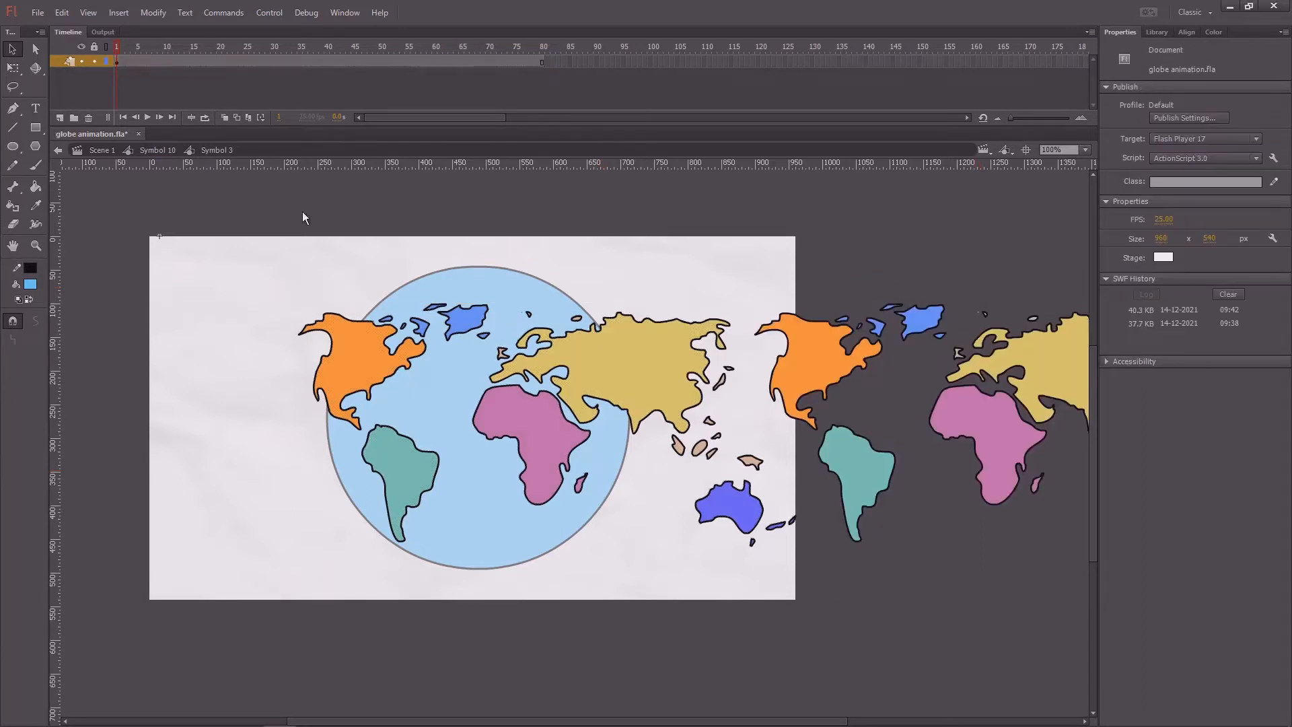
double_click(261, 257)
Step: Extend the map and circle layers to frame 50 and save the file
left_click(116, 62)
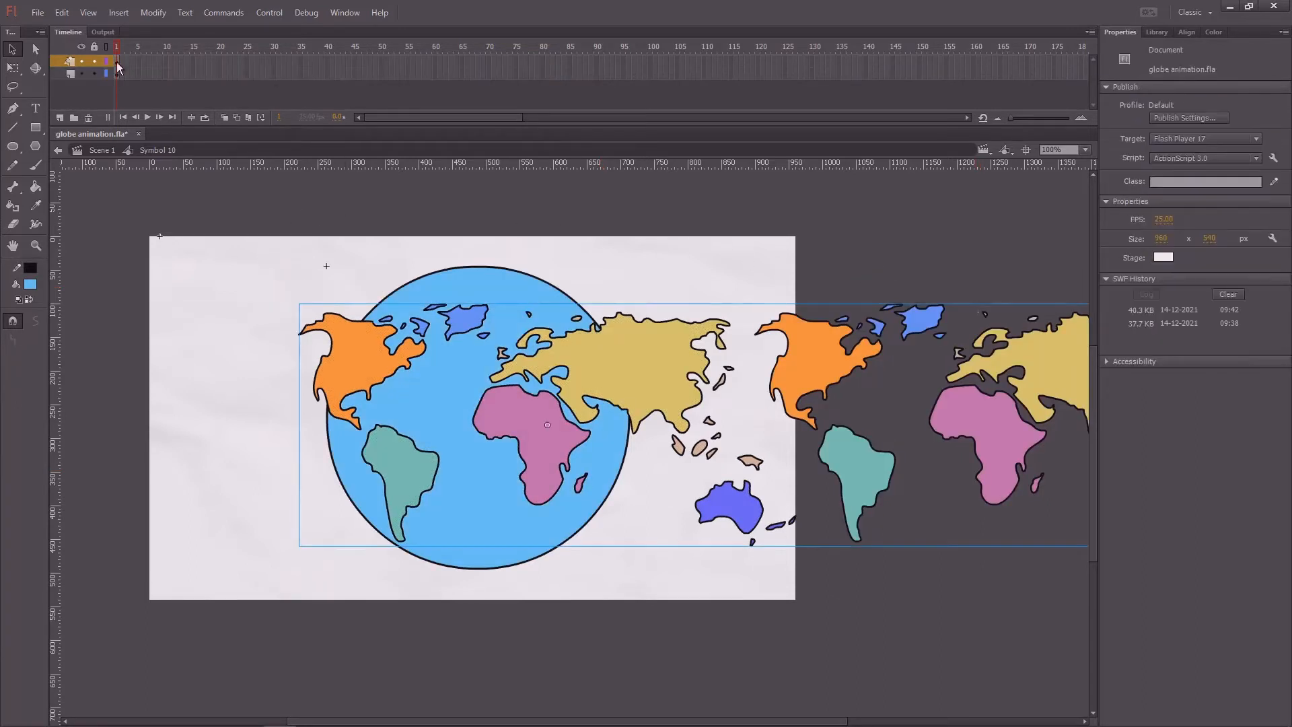
left_click(381, 72)
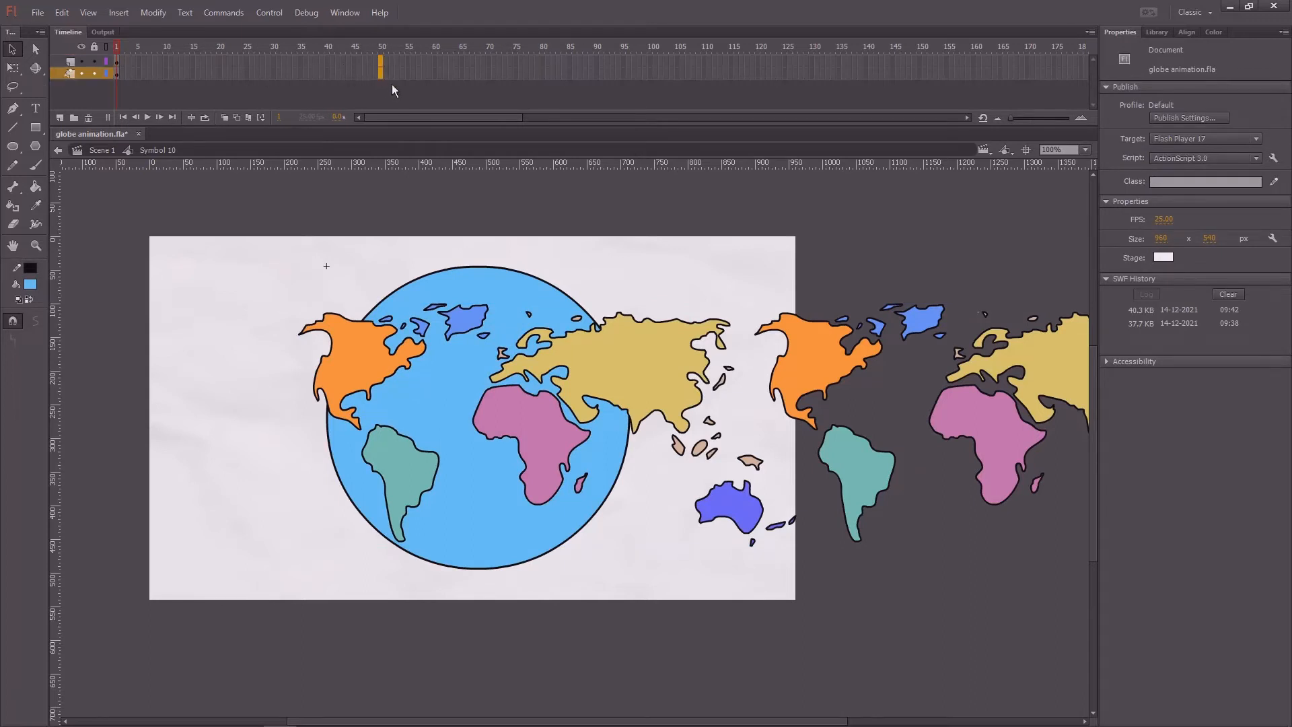
key("F5")
left_click_drag(357, 50, 148, 66)
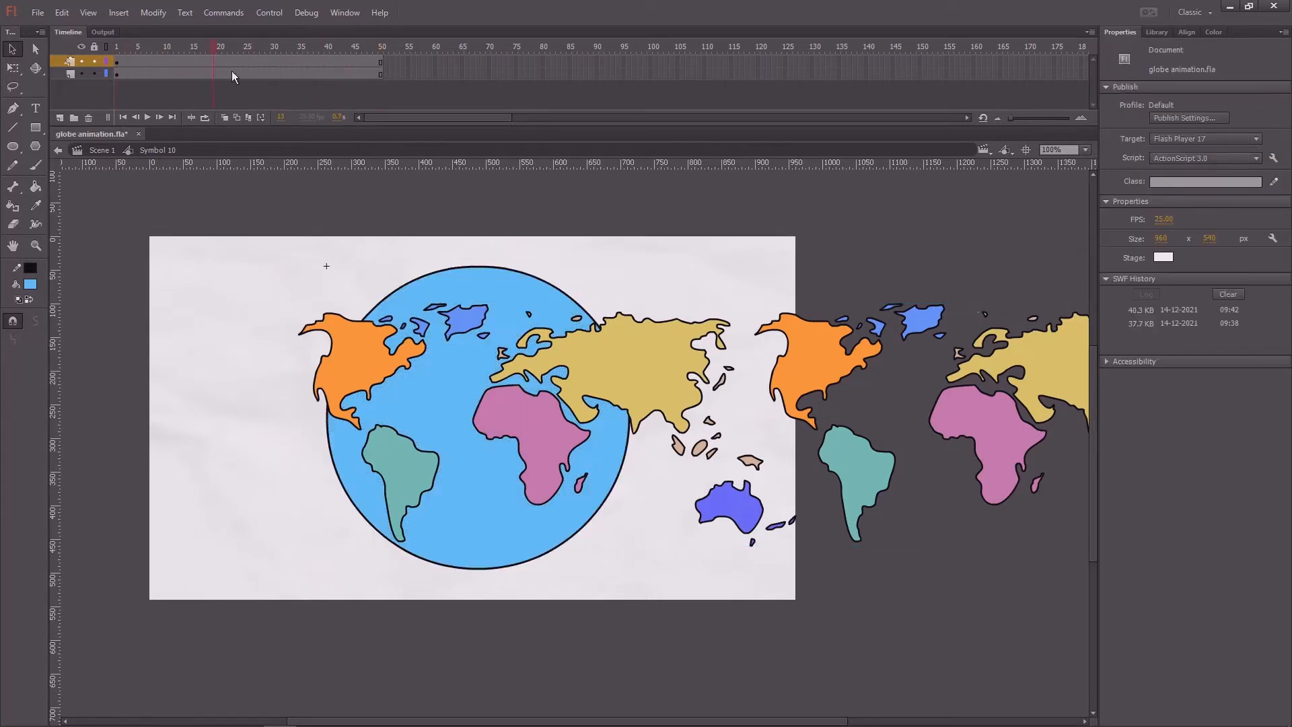
key("ctrl+s")
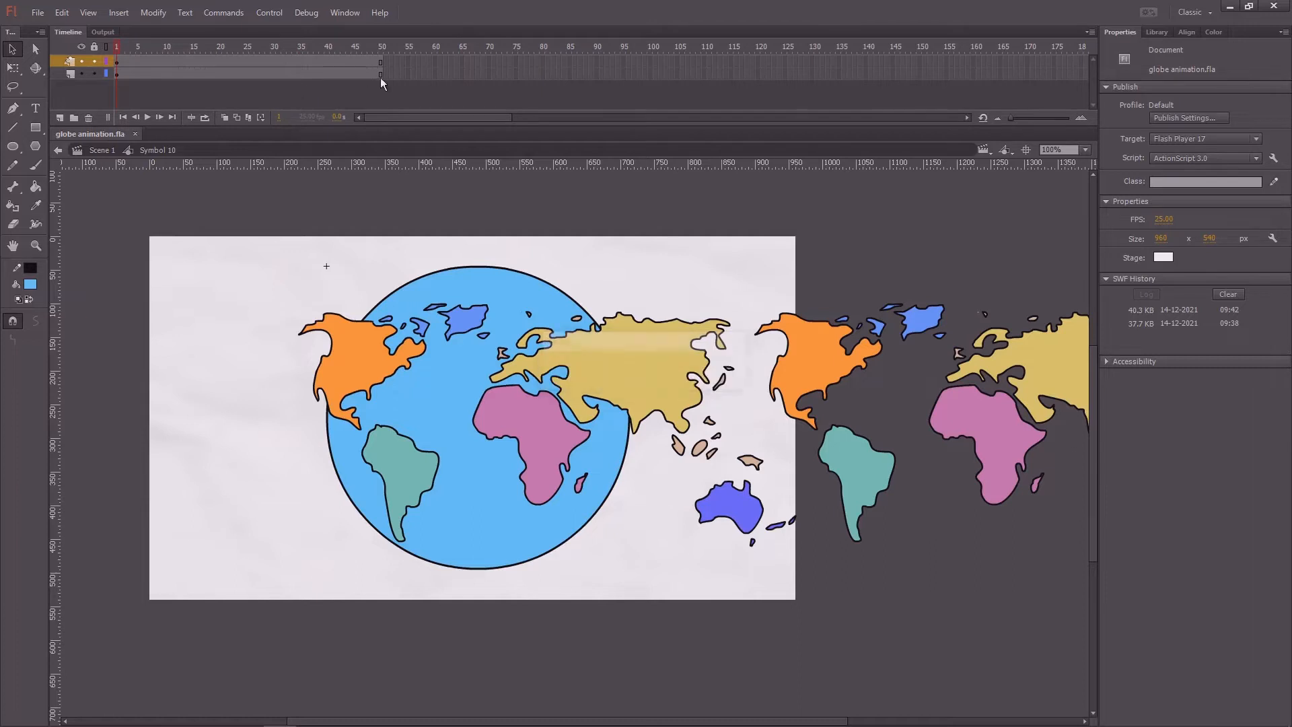
Step: Insert a keyframe at frame 50 on the world map layer and return the playhead to frame 1
left_click(379, 73)
key("F6")
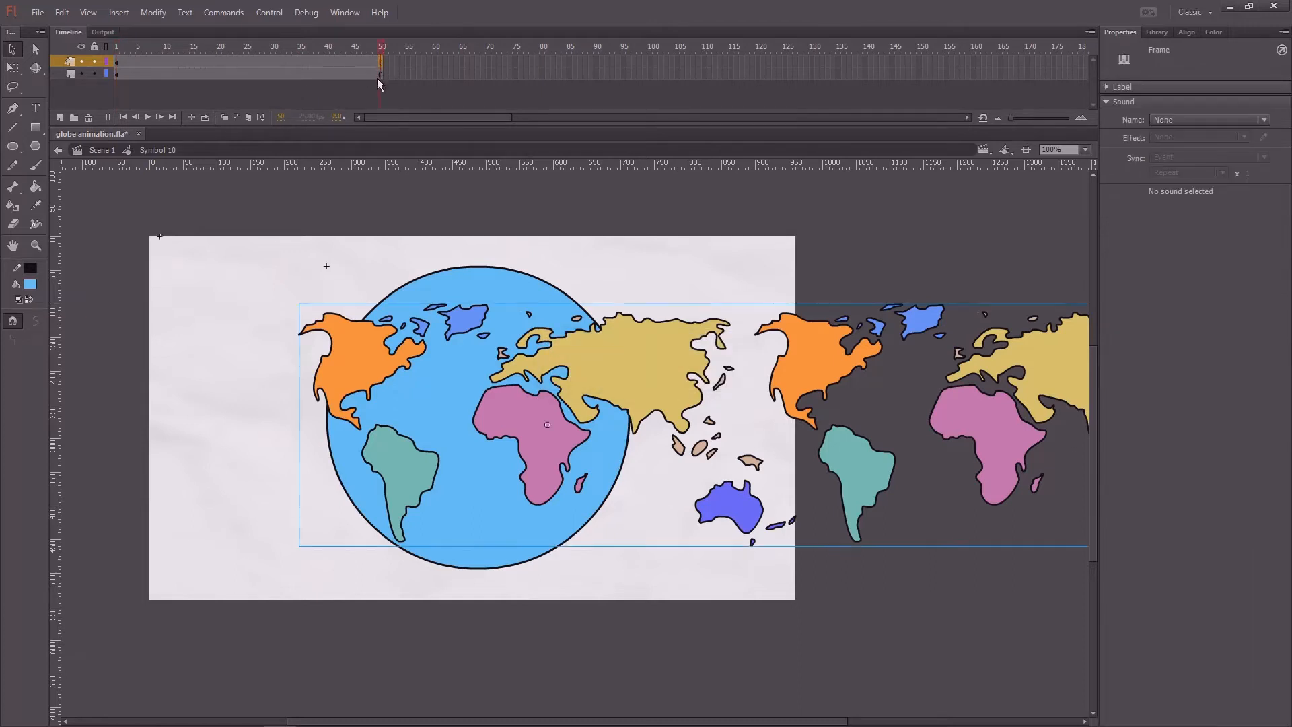
left_click_drag(338, 50, 79, 72)
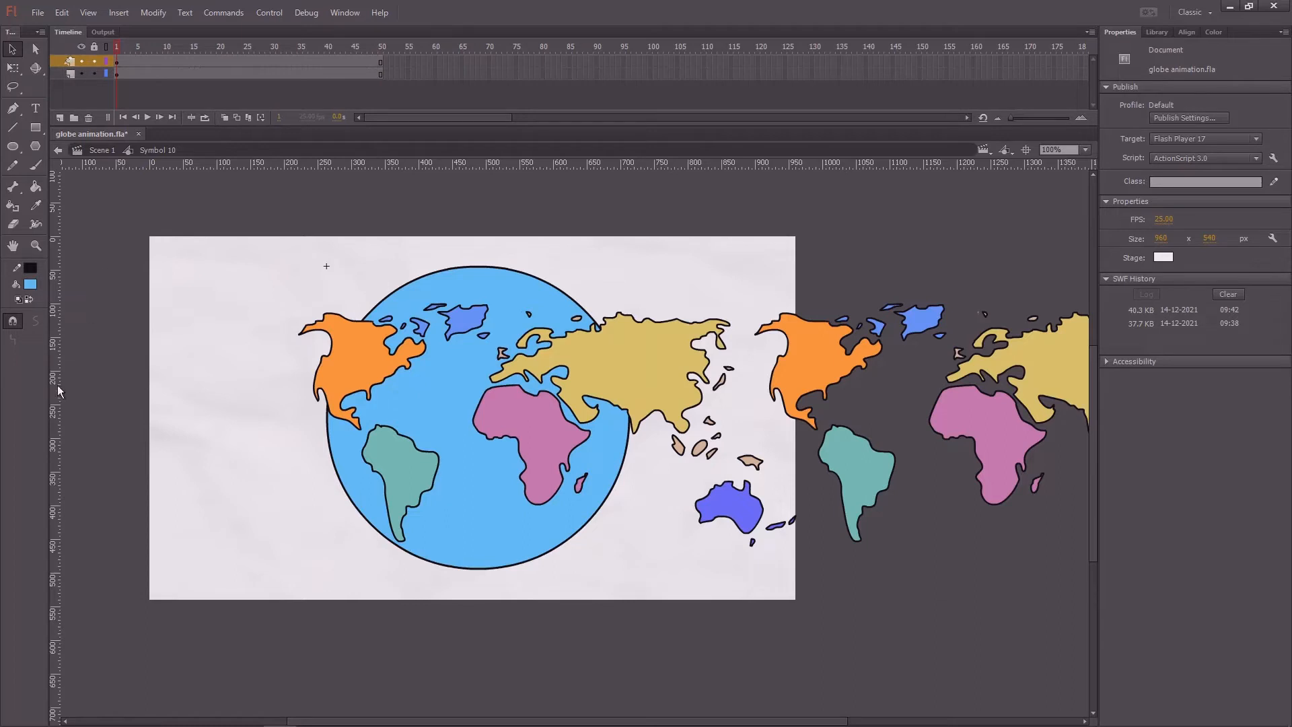
Step: Place a vertical guide at the left edge of the world map and nudge the map at frame 1 to line up with it
left_click_drag(60, 389, 301, 389)
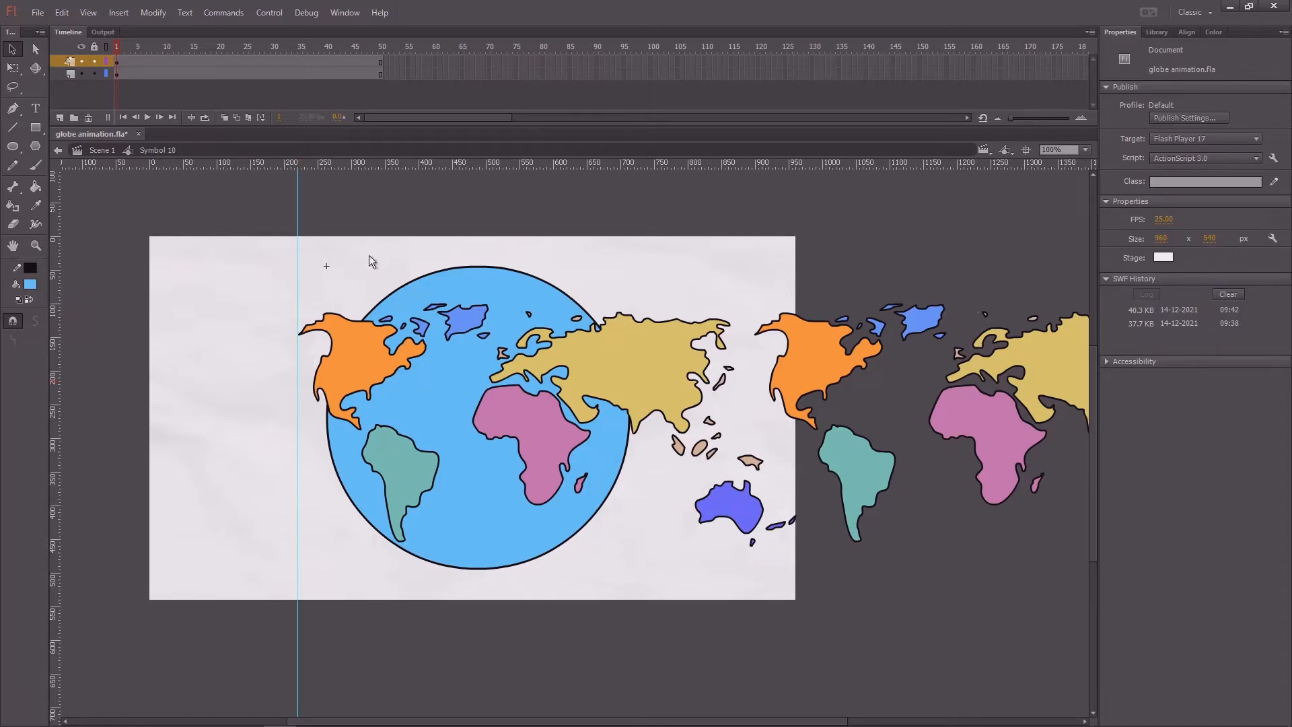
left_click_drag(412, 220, 430, 217)
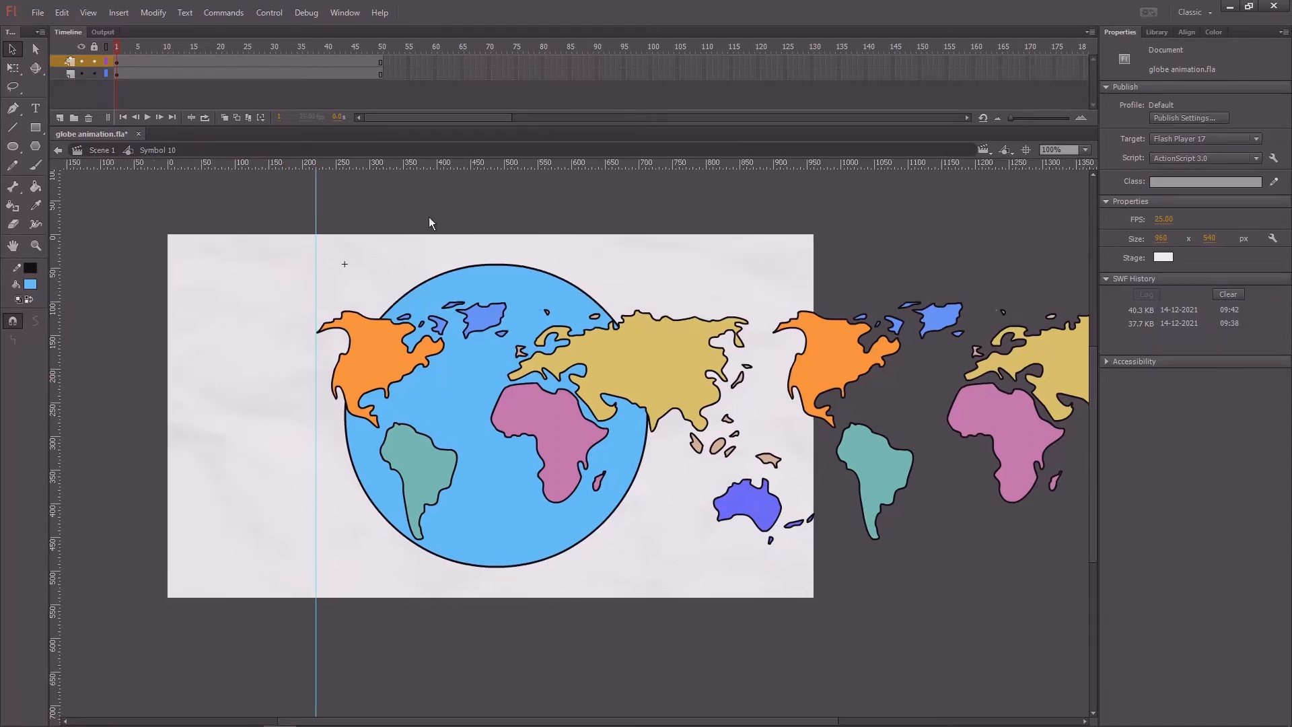
left_click(117, 60)
mouse_move(825, 371)
left_mouse_down()
mouse_move(364, 373)
mouse_move(824, 373)
left_mouse_up()
key("Left")
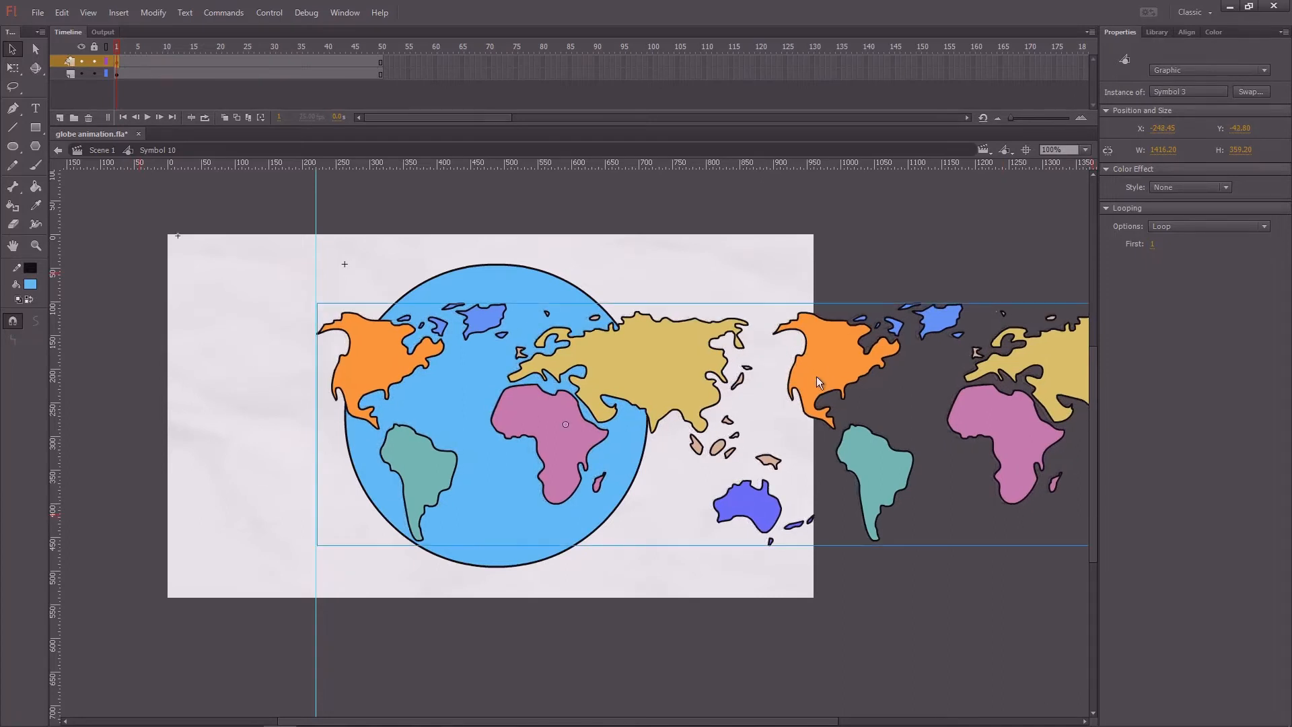
Step: Nudge the world map up 2 px at frame 1 and insert a keyframe at frame 50 on its layer
key("Up")
key("Up")
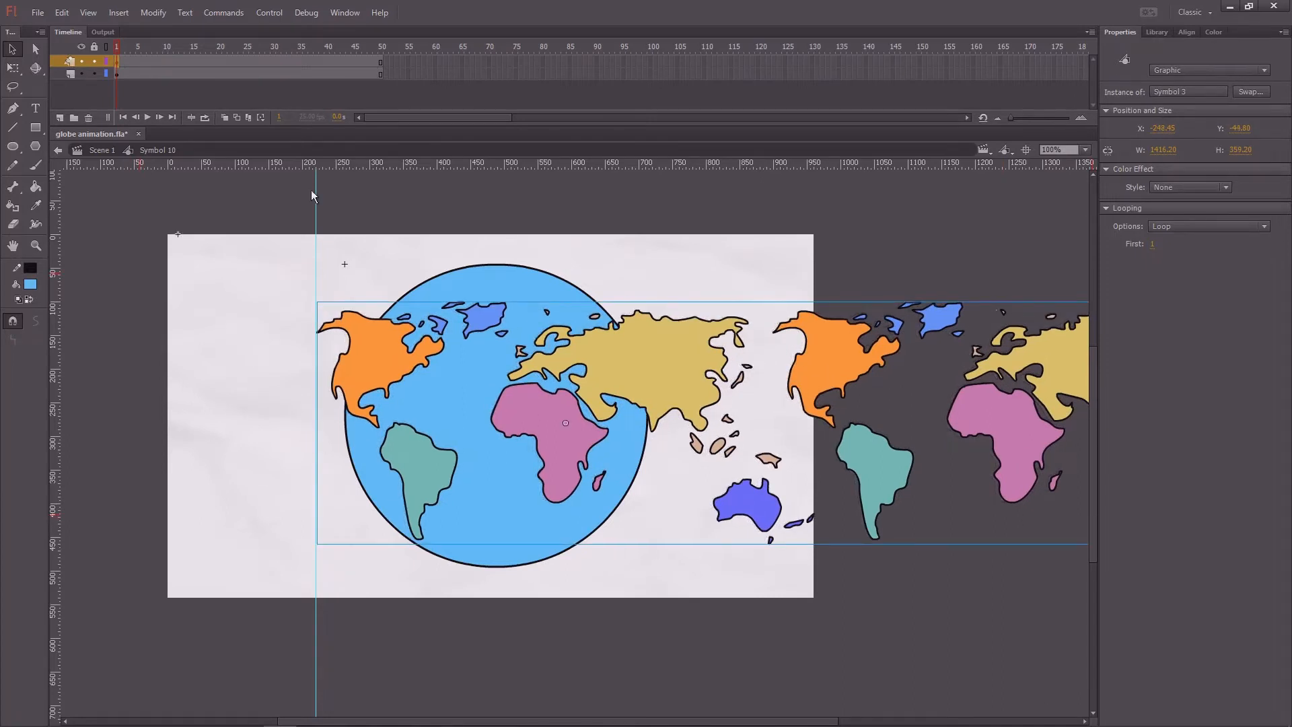
left_click(95, 61)
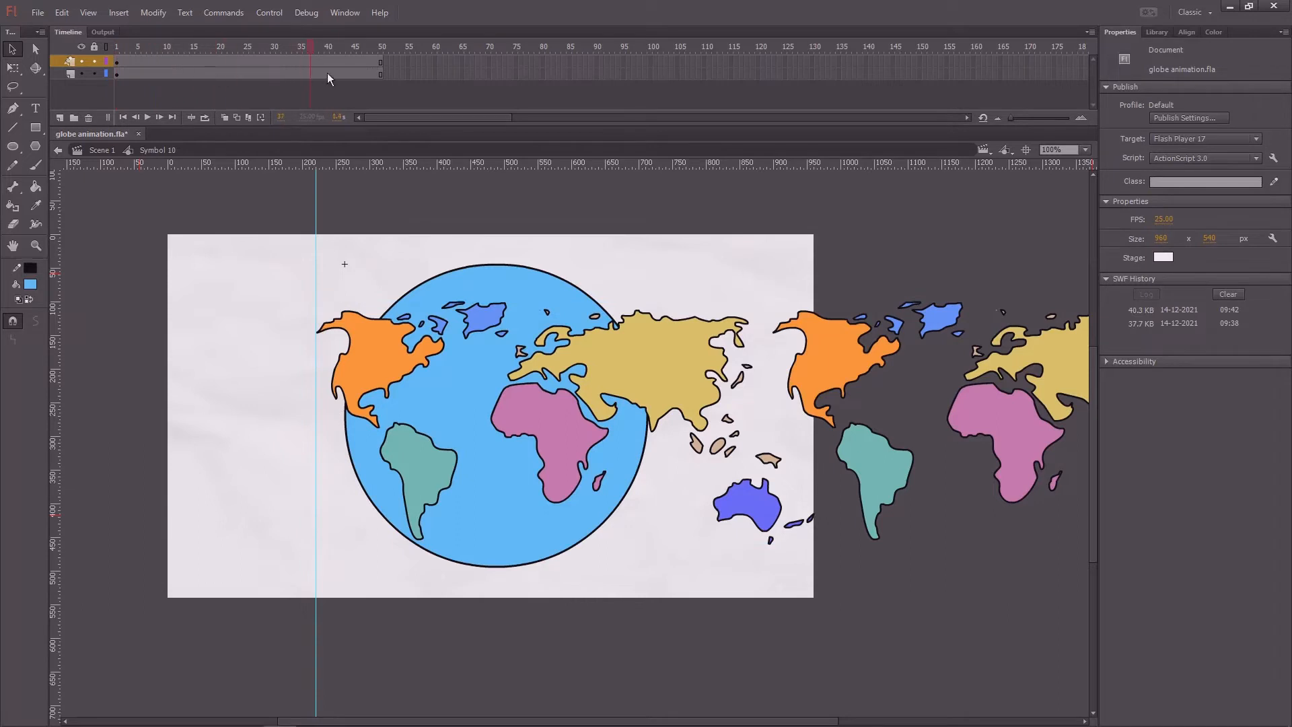
left_click_drag(382, 62, 381, 76)
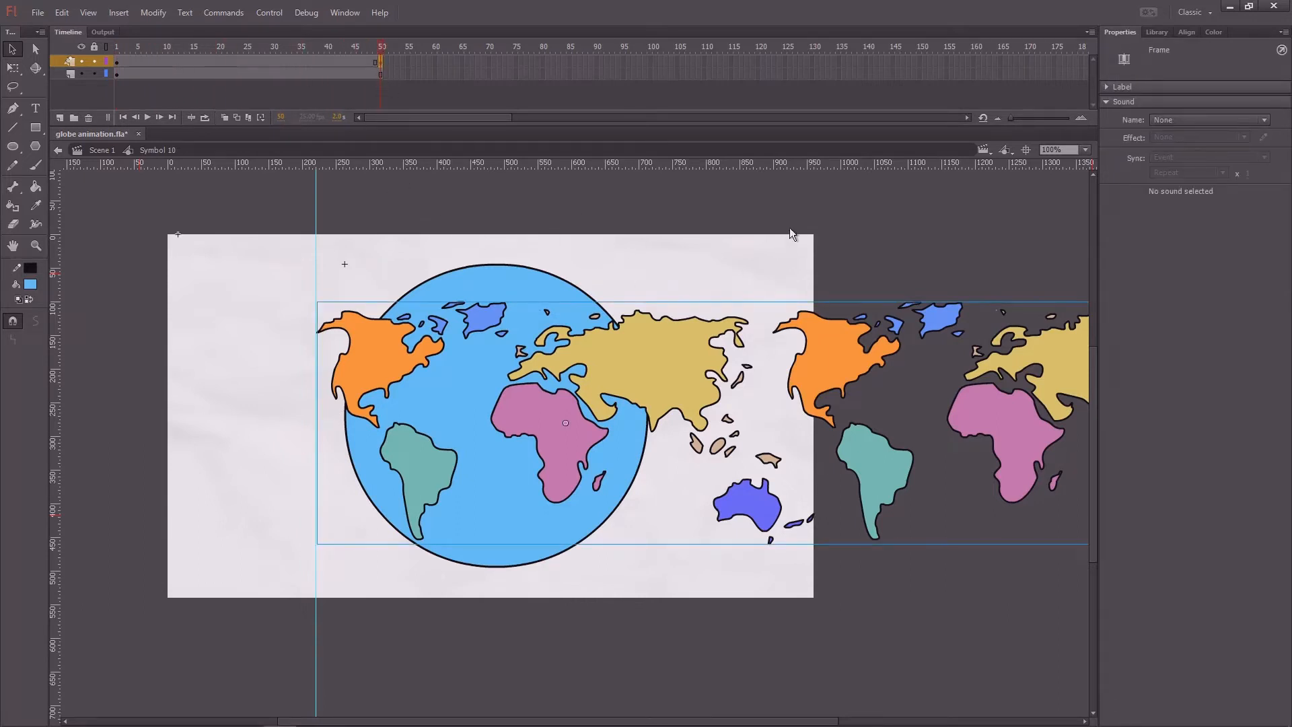
Step: At frame 50, slide the world map left until the duplicated North America lines up with the vertical guide
left_click(594, 195)
left_click(118, 62)
left_click(380, 62)
left_click_drag(688, 368, 232, 364)
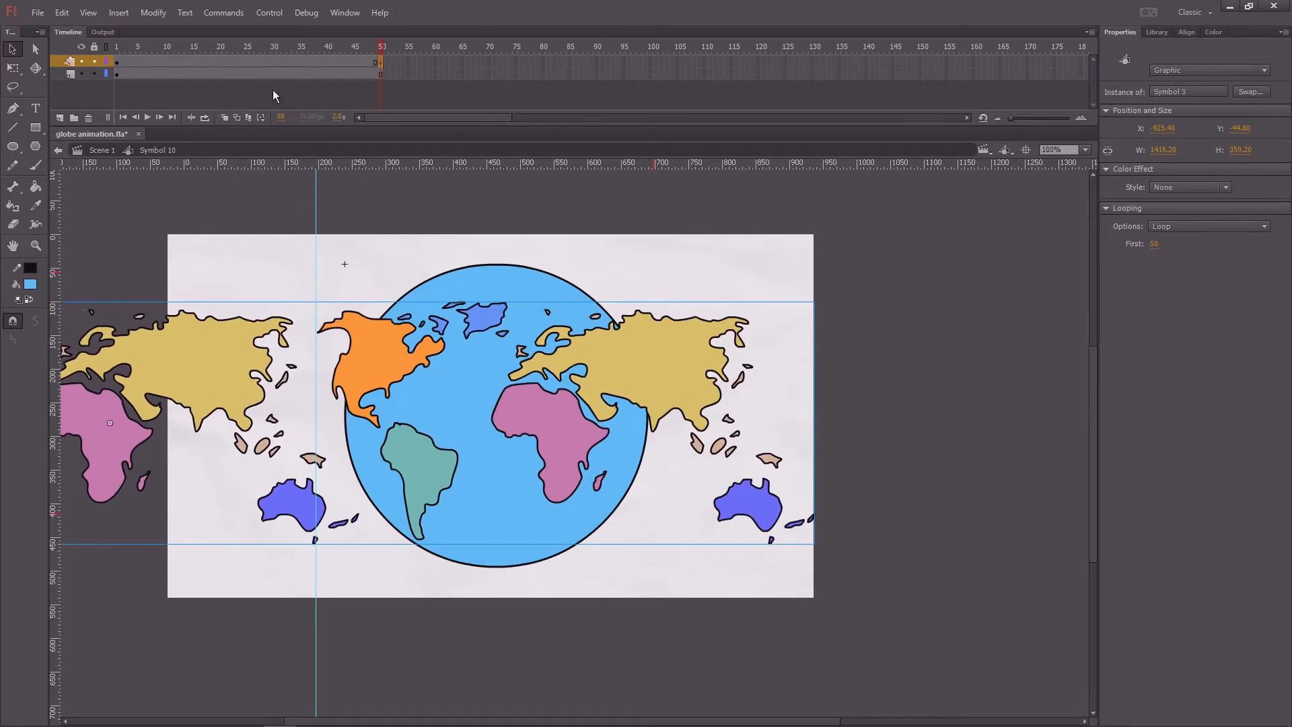
Step: Compare the map's alignment with the guide by switching between frames 1 and 50
left_click(116, 62)
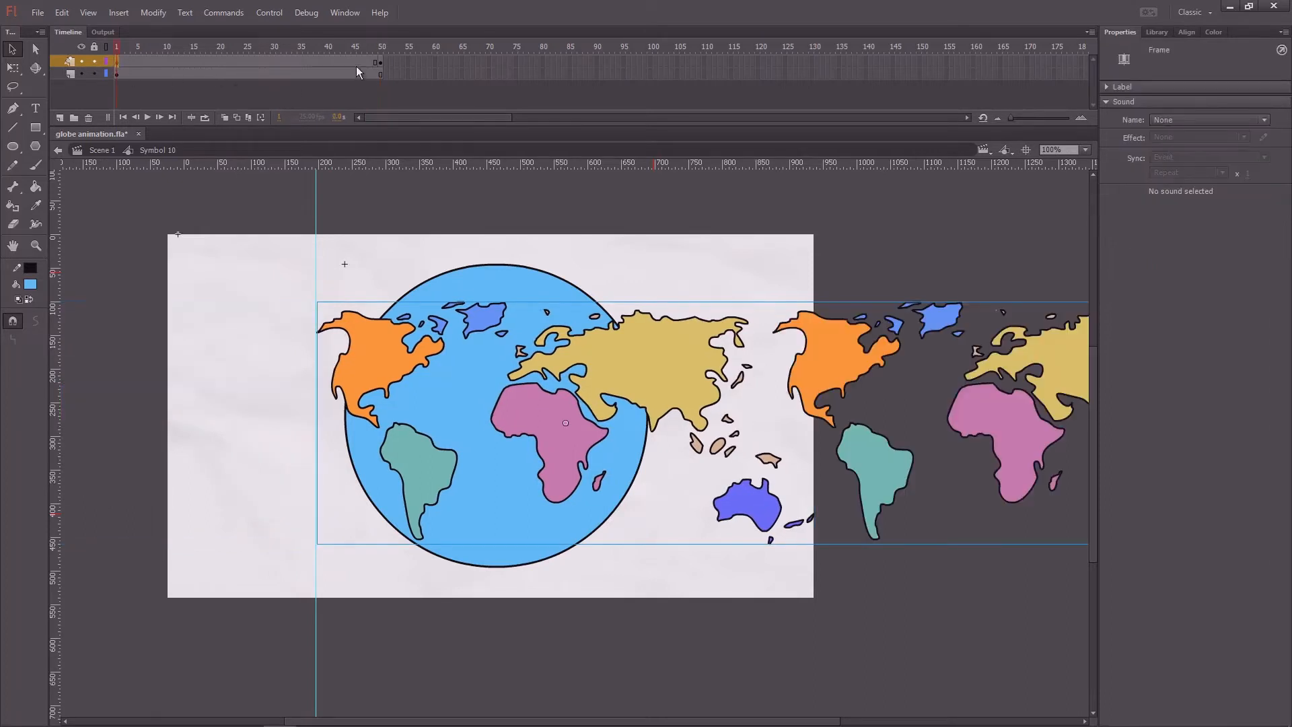
left_click(381, 63)
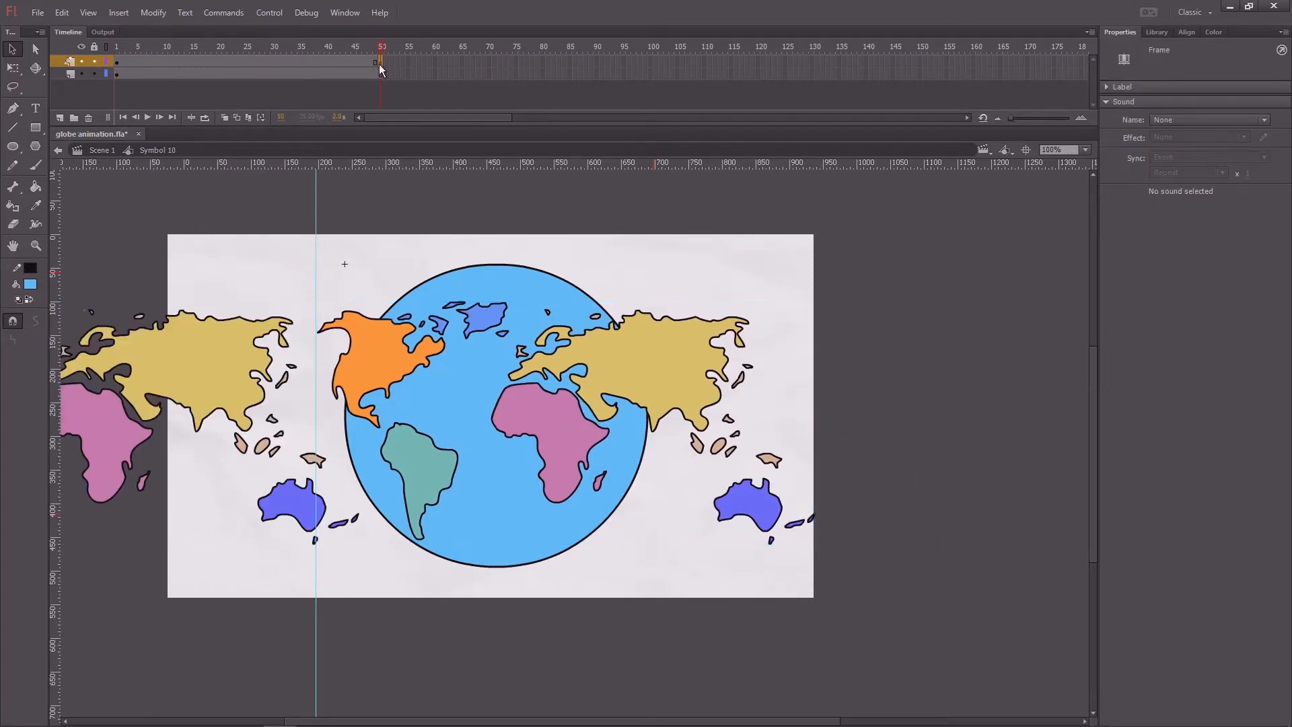
left_click(117, 63)
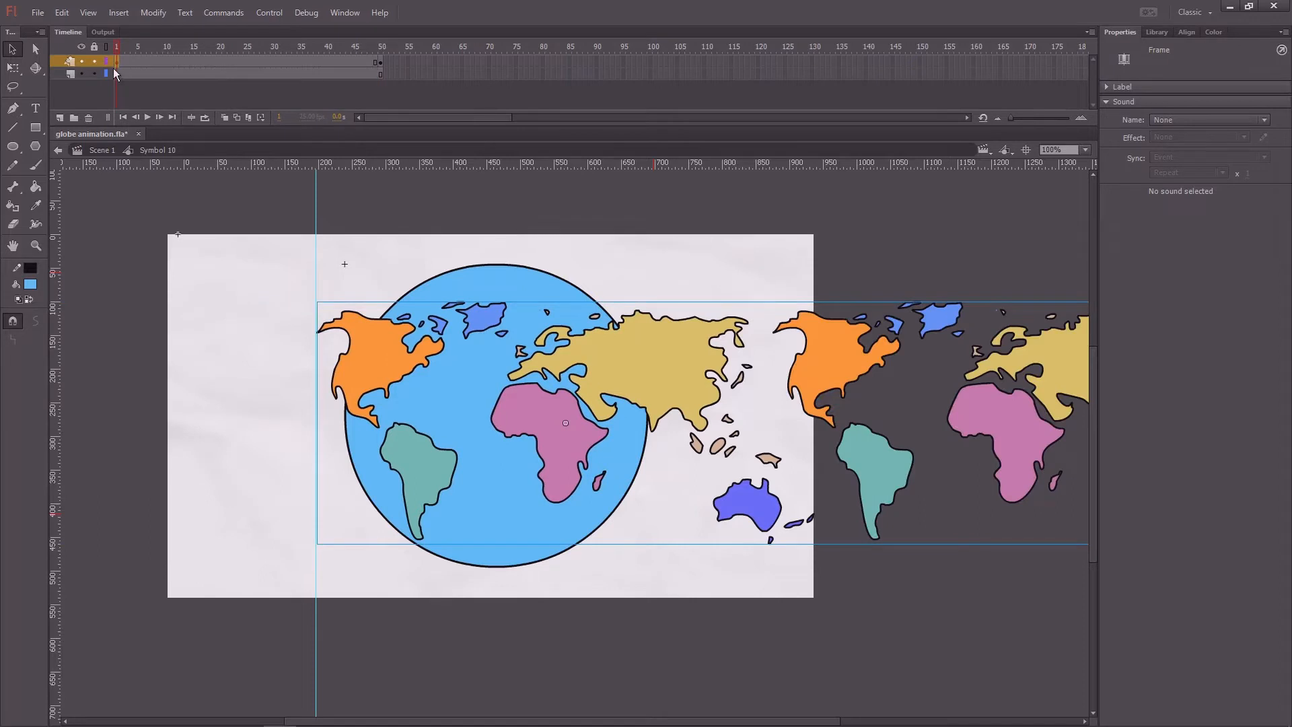
left_click(381, 62)
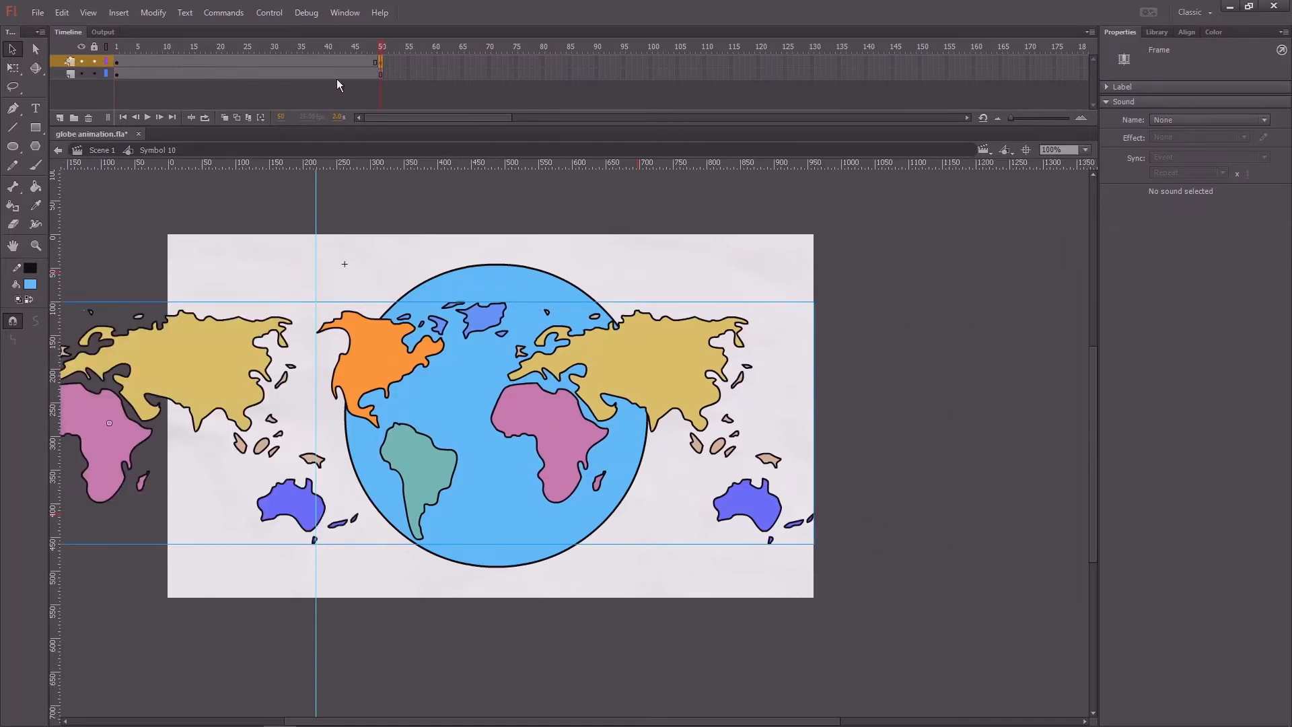
left_click(118, 62)
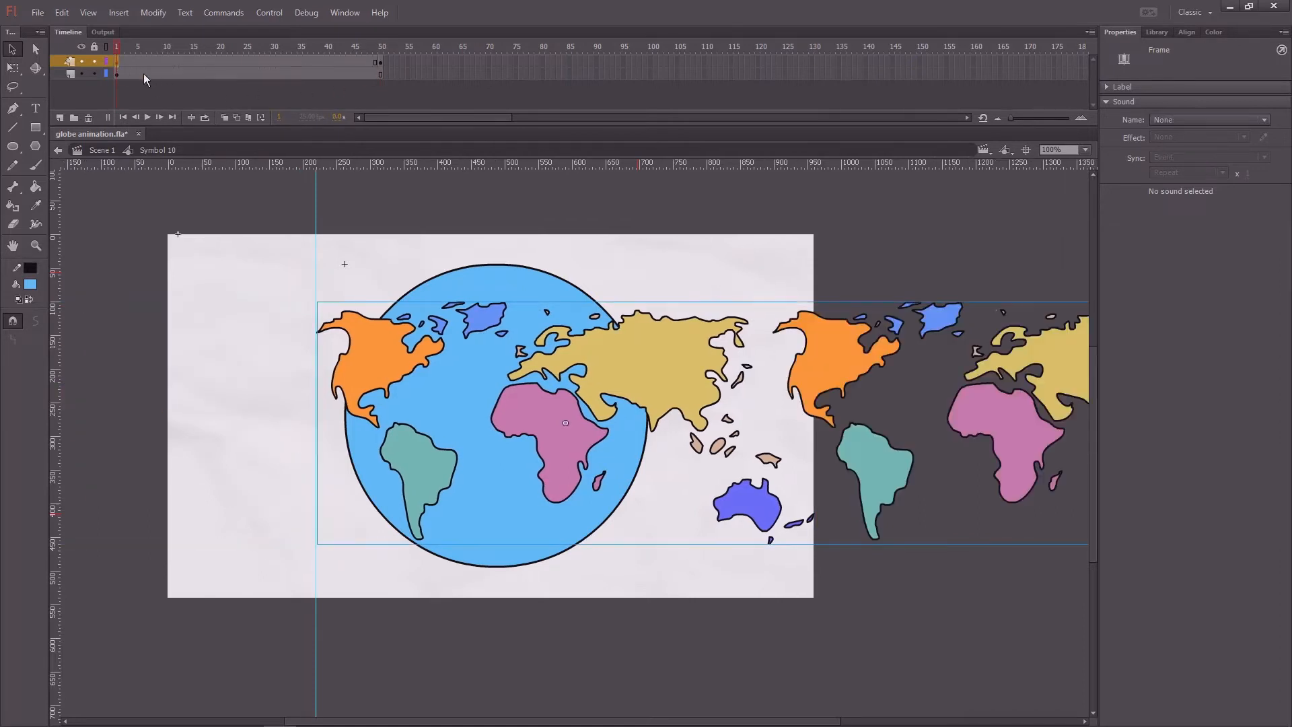
left_click(381, 63)
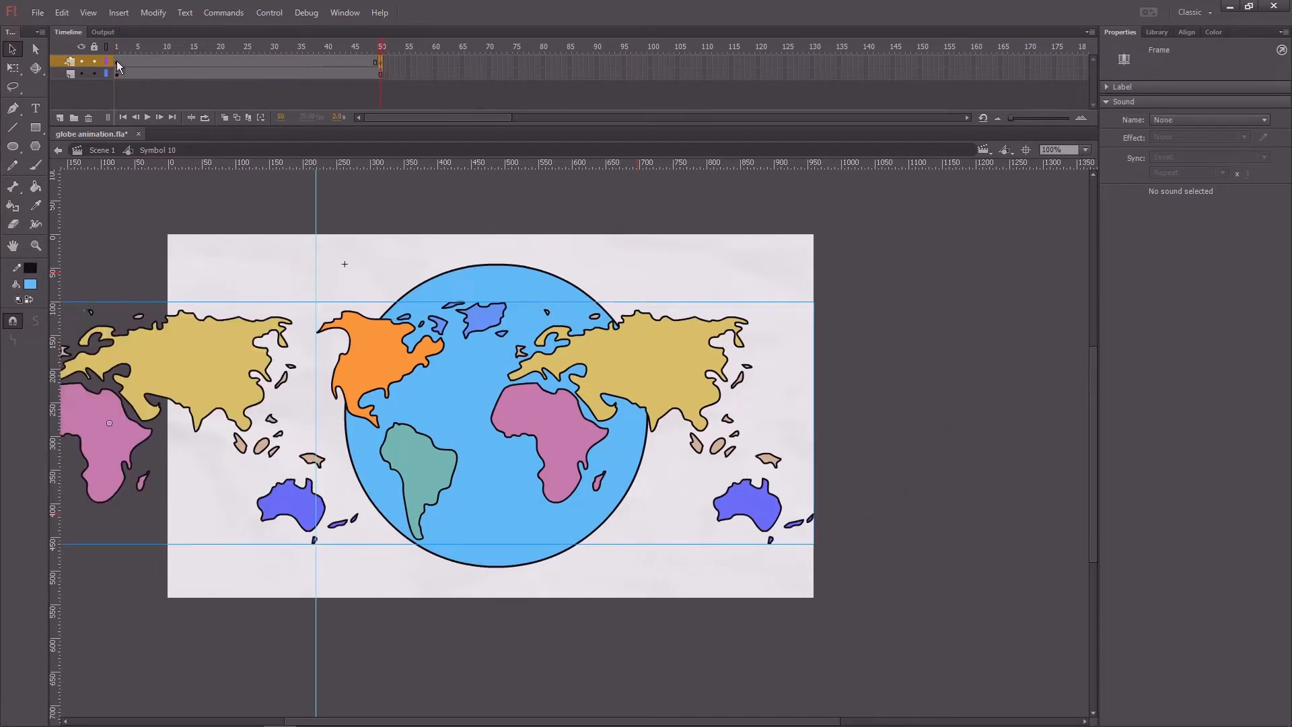
Step: Create a classic tween on the world map layer between frames 1 and 50
left_click(117, 62)
left_click_drag(127, 52, 374, 62)
left_click(378, 62)
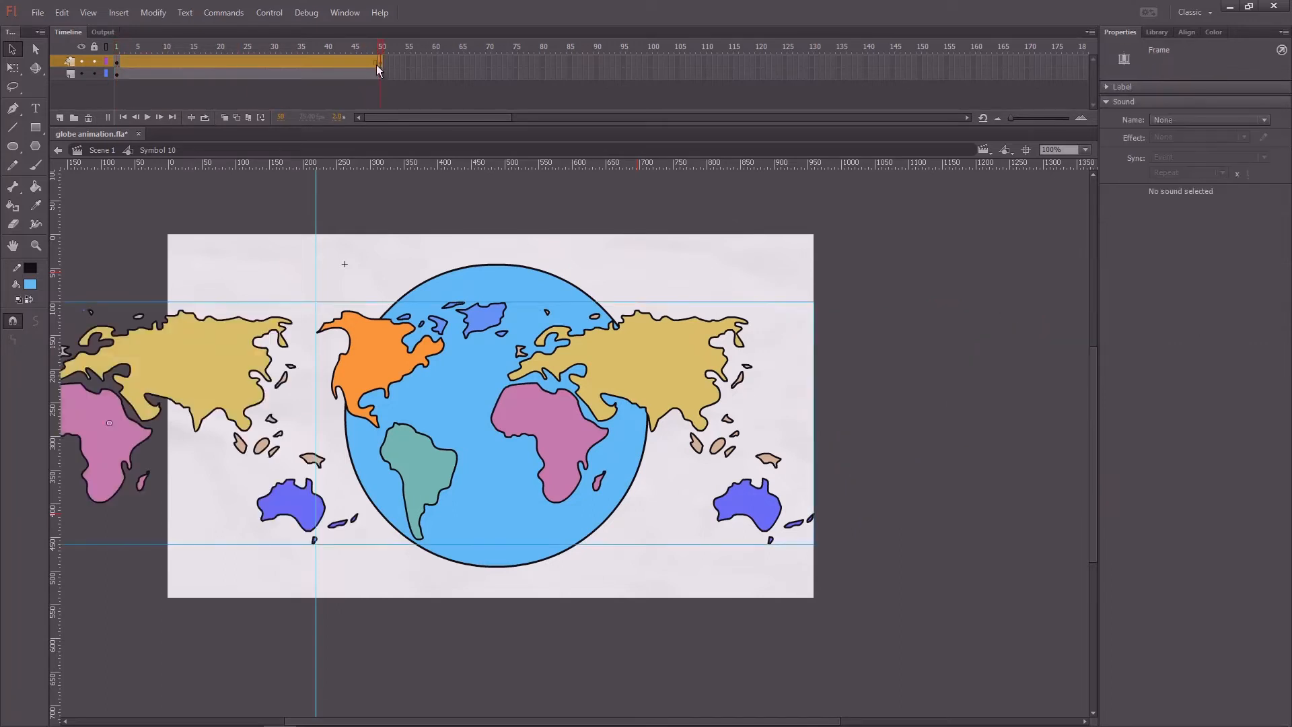
right_click(304, 62)
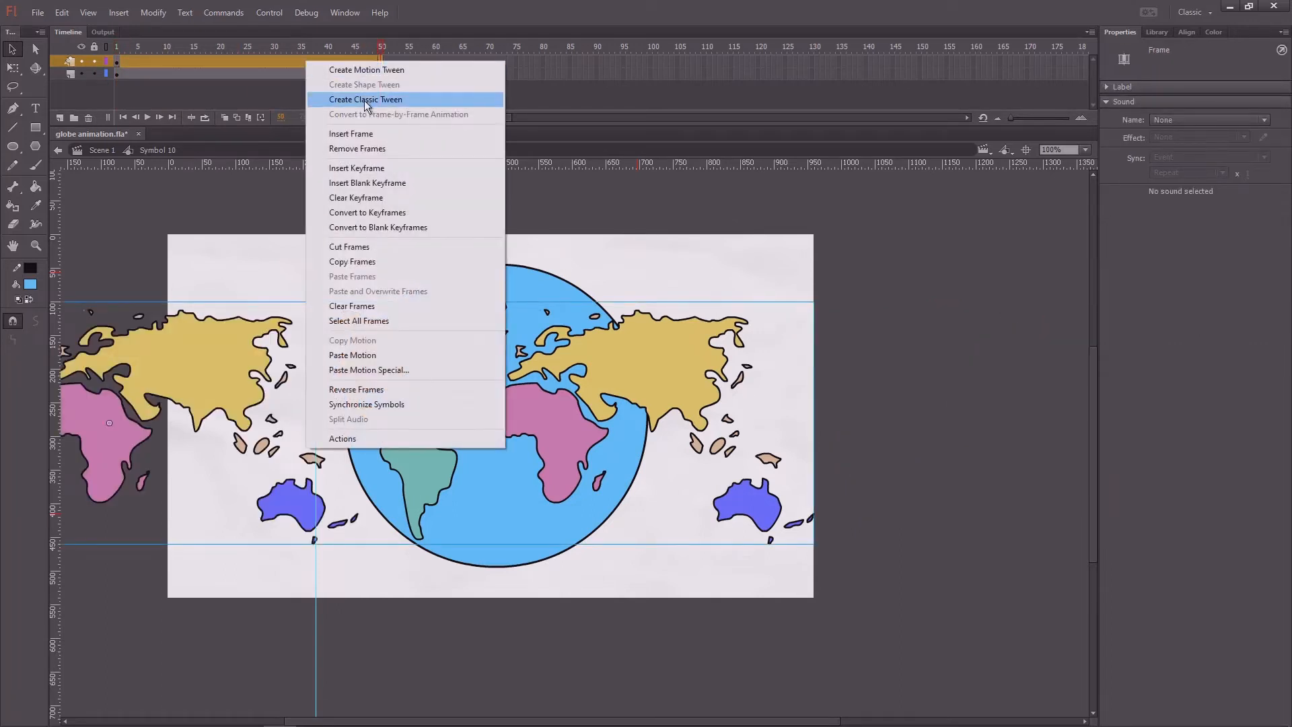
left_click(358, 101)
Step: Preview the map's sliding motion by playing the tween and checking its first and last frames
left_click_drag(308, 48, 72, 59)
key("Return")
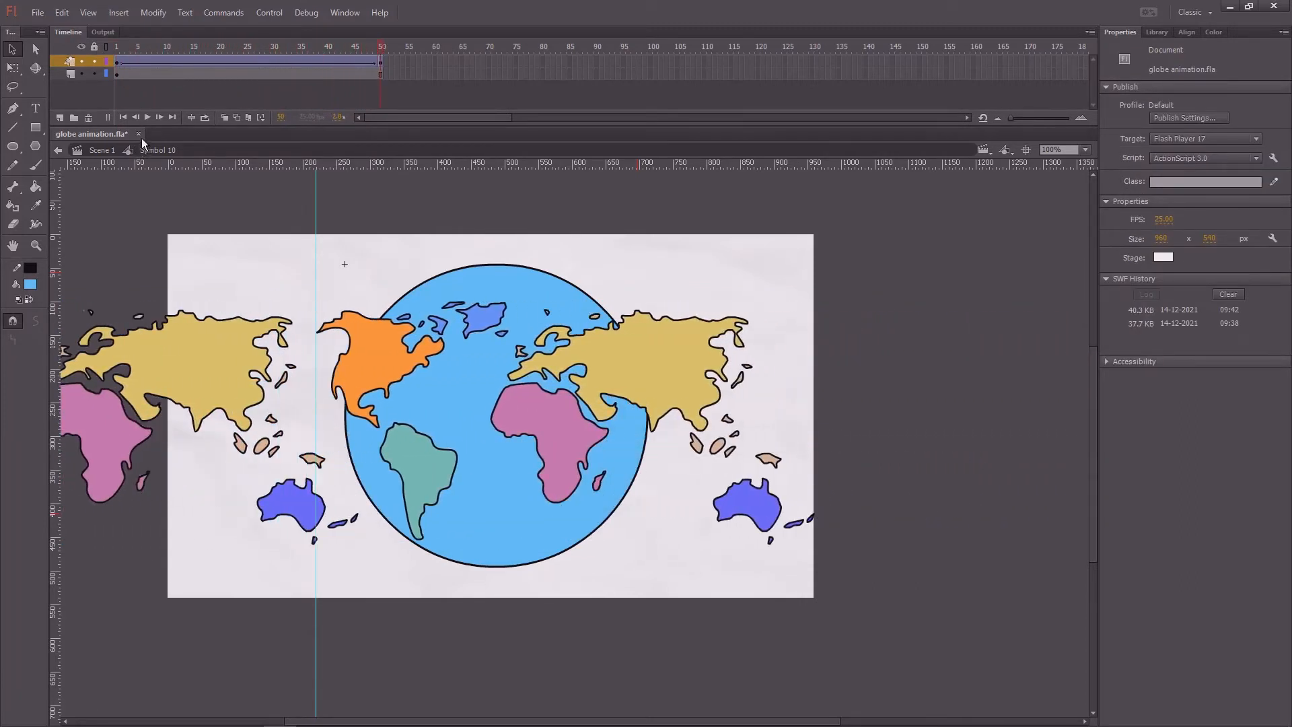
left_click_drag(168, 50, 90, 66)
left_click(119, 63)
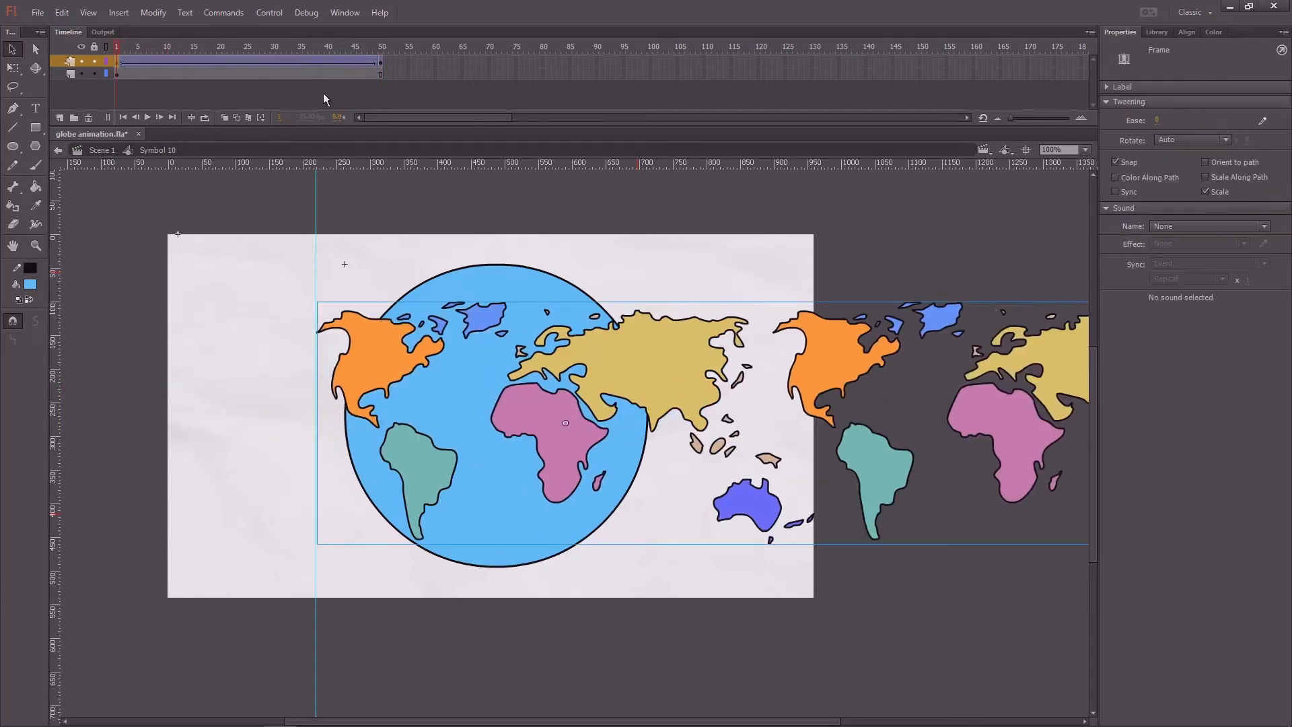
left_click(380, 63)
left_click_drag(166, 49, 59, 70)
Step: Copy the circle's blue fill and paste it in place on a new layer above the world map
left_click(462, 406)
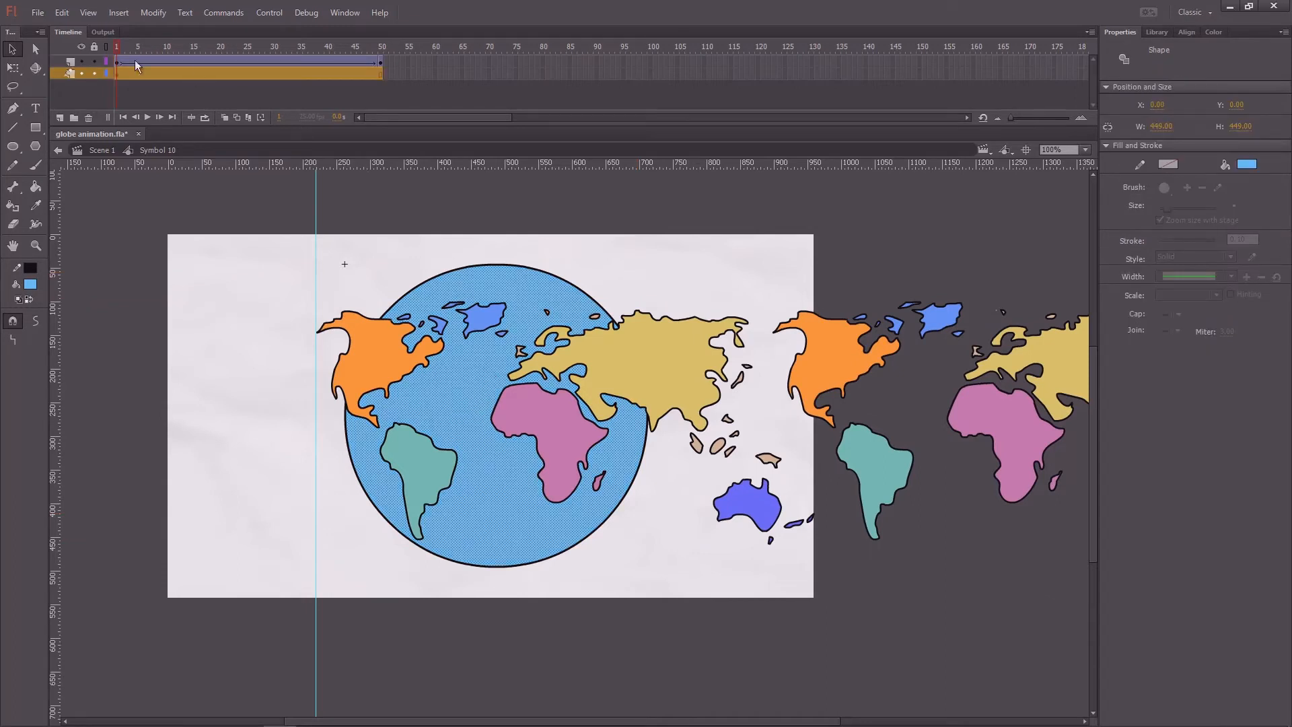
left_click(61, 62)
left_click(60, 117)
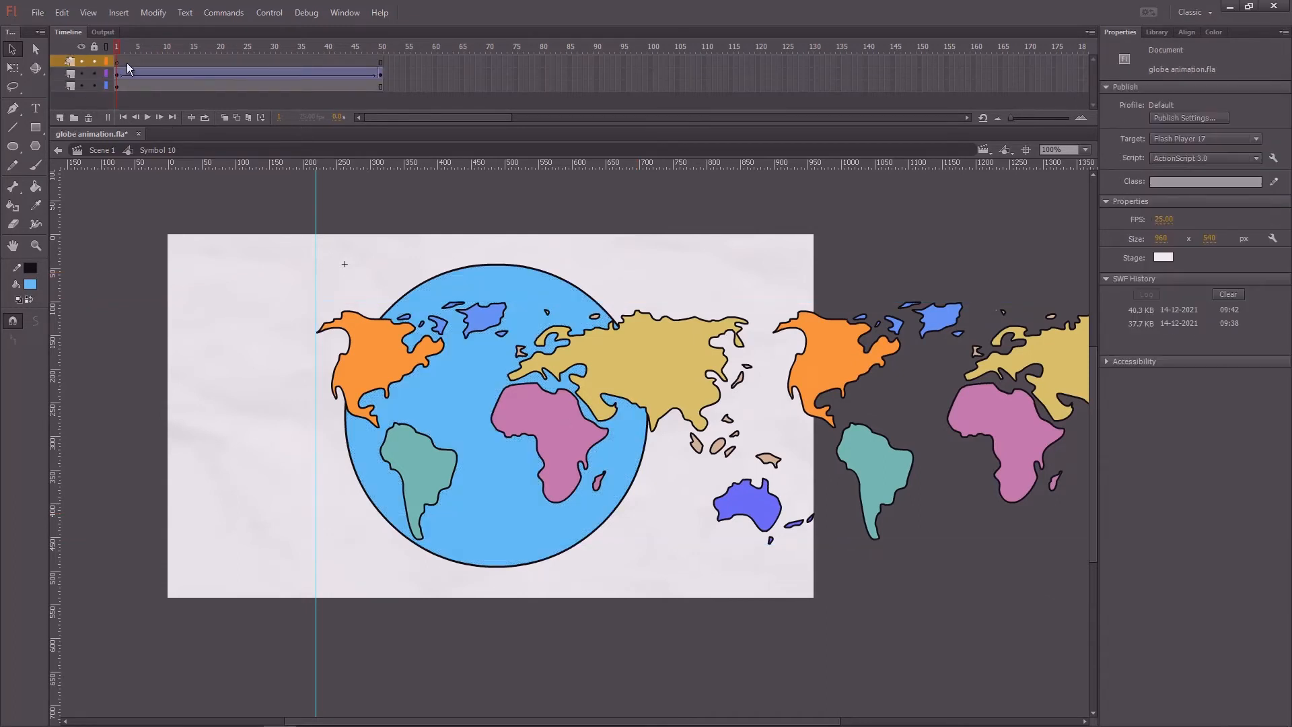
left_click(117, 62)
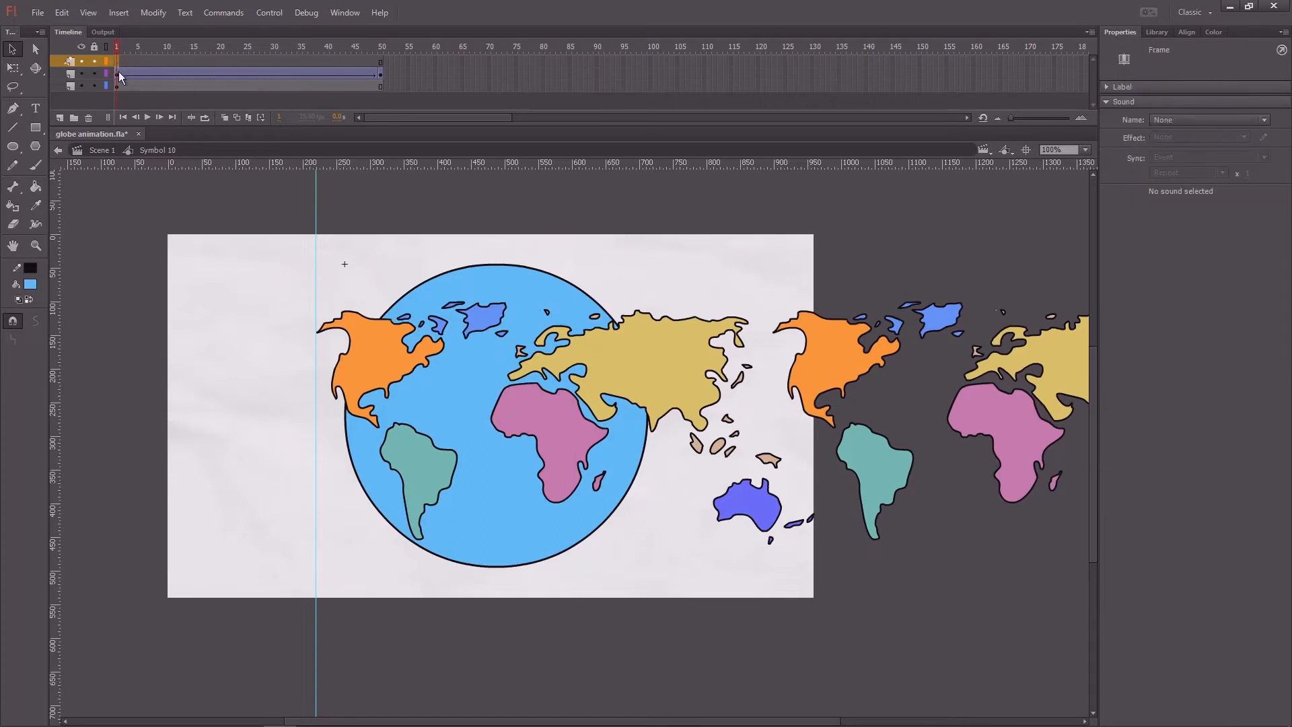
key("ctrl+shift+v")
left_click_drag(118, 48, 91, 55)
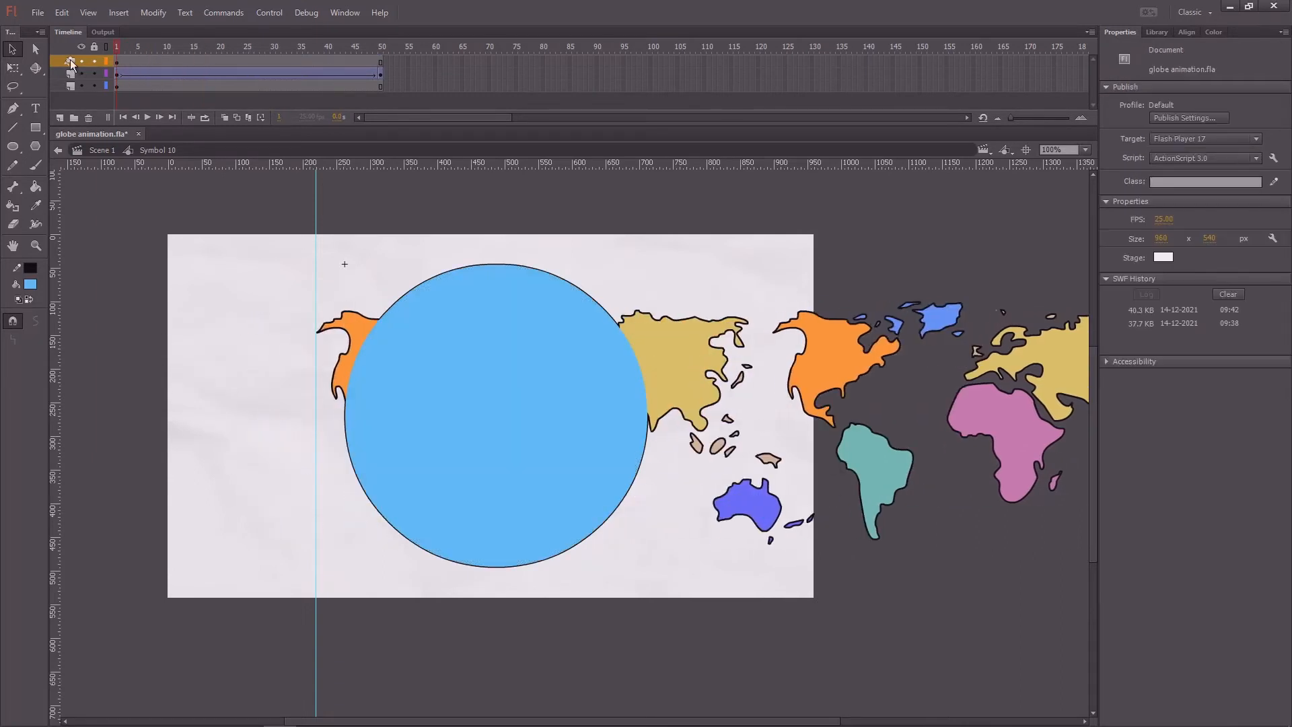
Step: Turn the top circle layer into a mask for the world map and play the animation
left_click(68, 61)
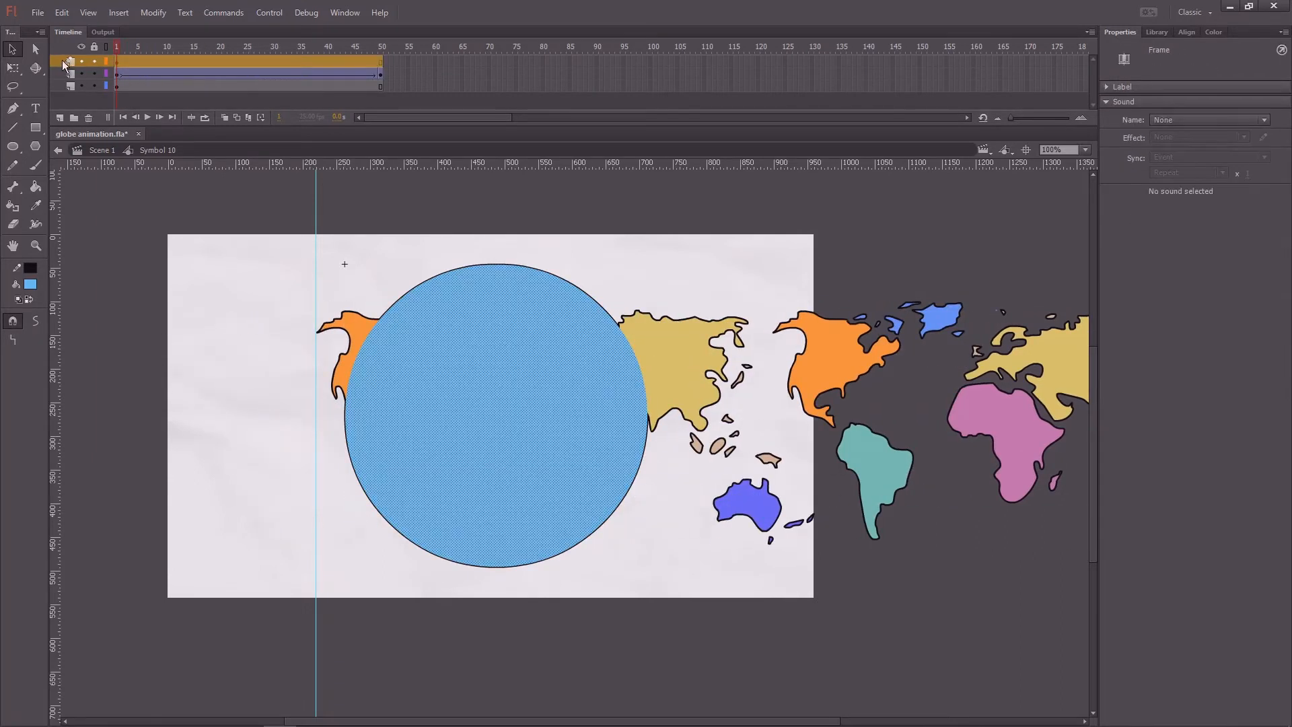
right_click(65, 64)
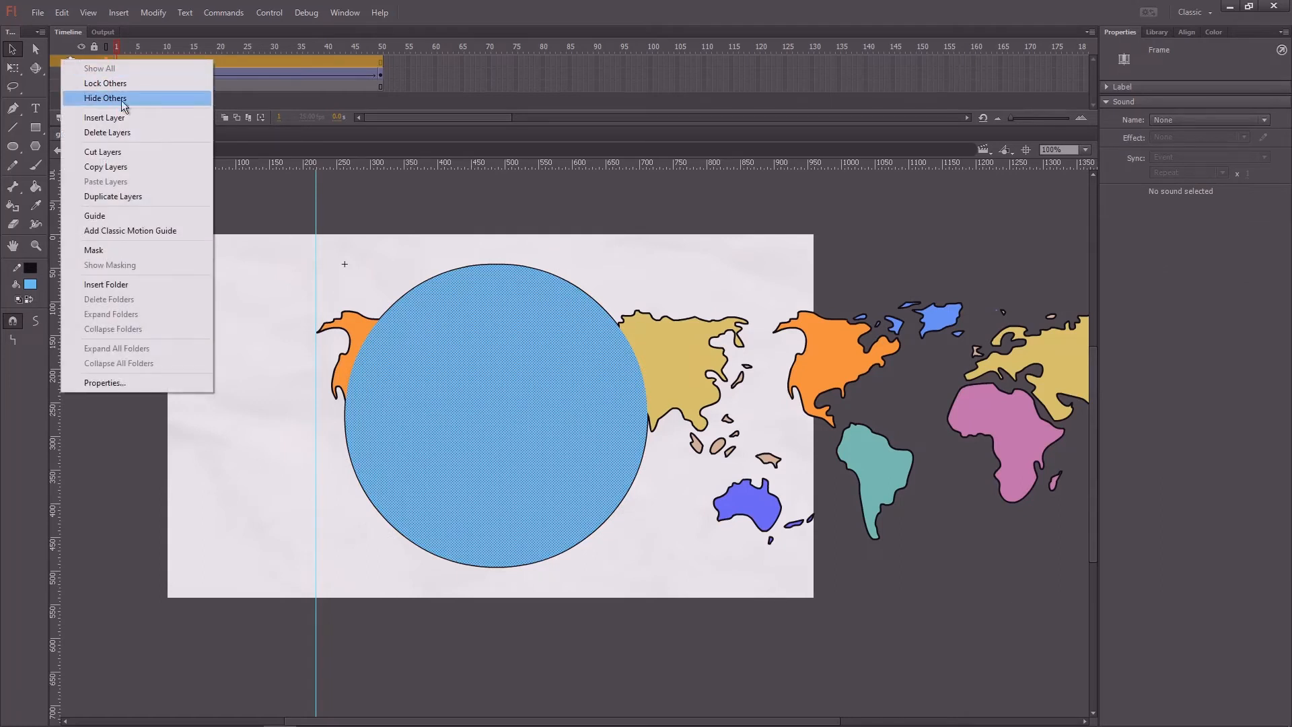
left_click(110, 250)
key("Return")
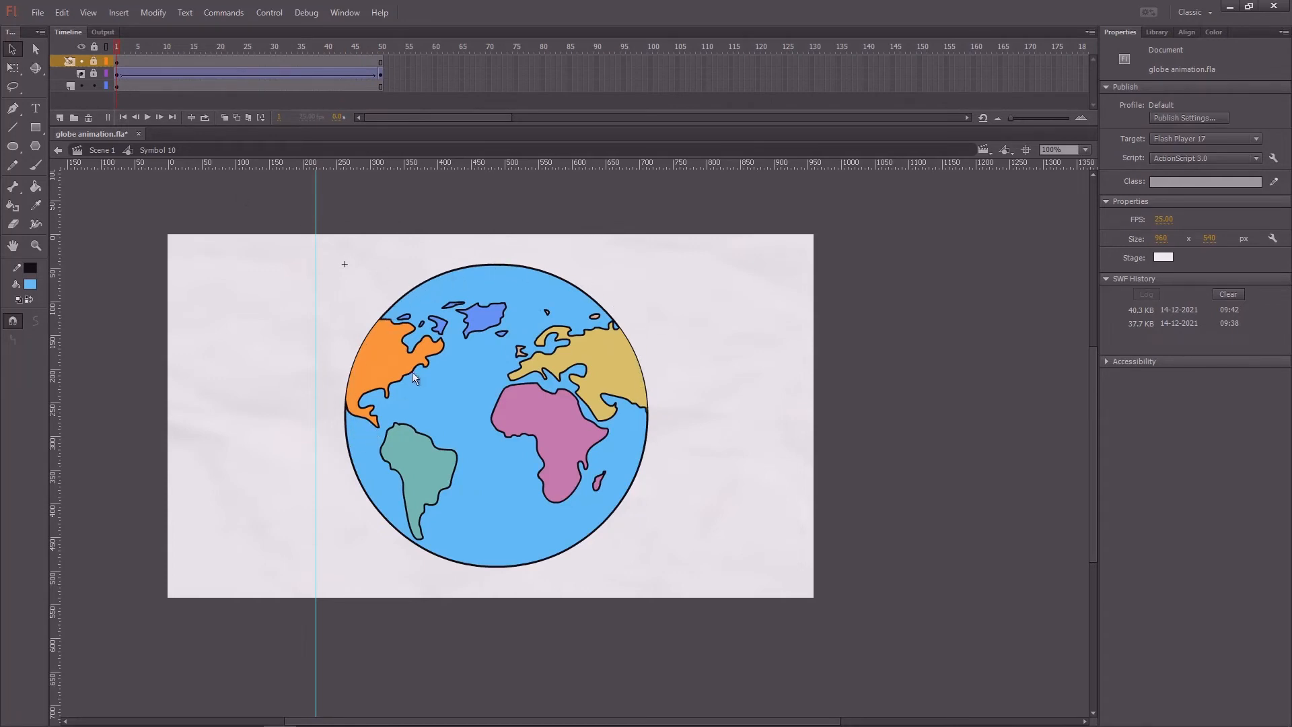
Step: Copy the circle's black outline from the original circle layer and paste it in place on a new layer above the mask
scroll(436, 365, "up", 1)
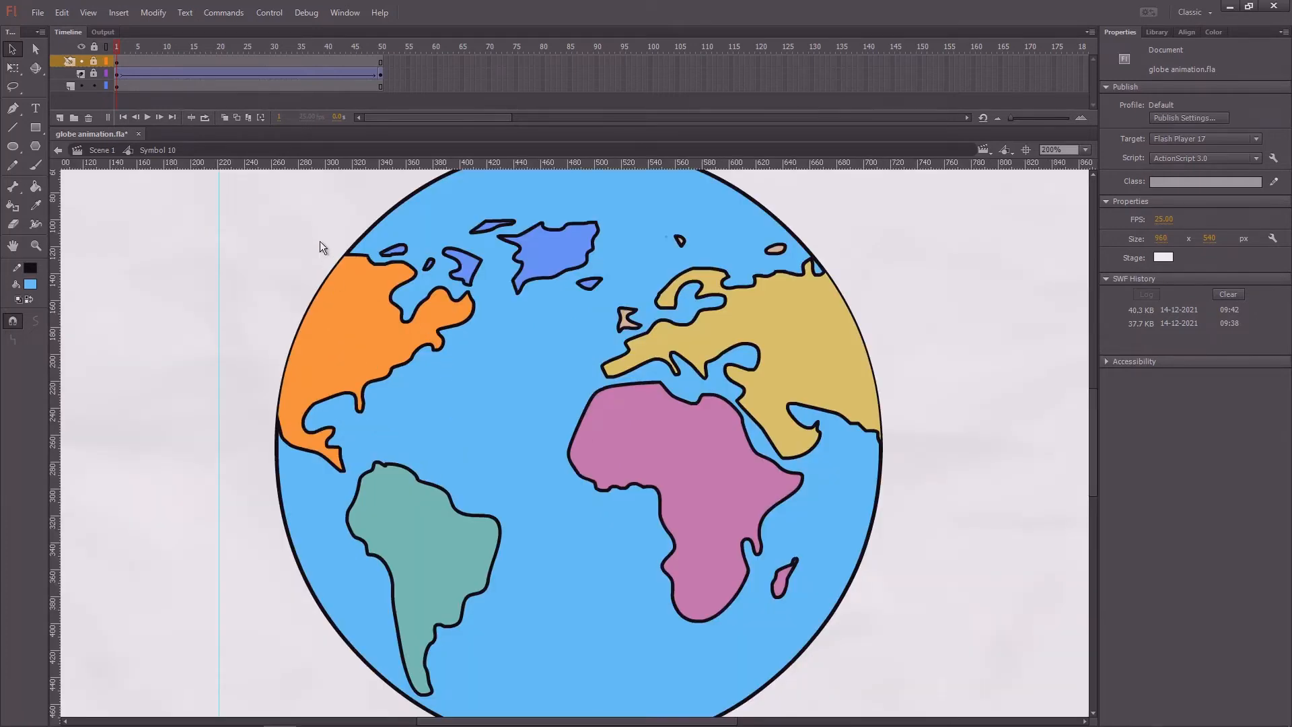
left_click_drag(321, 242, 282, 296)
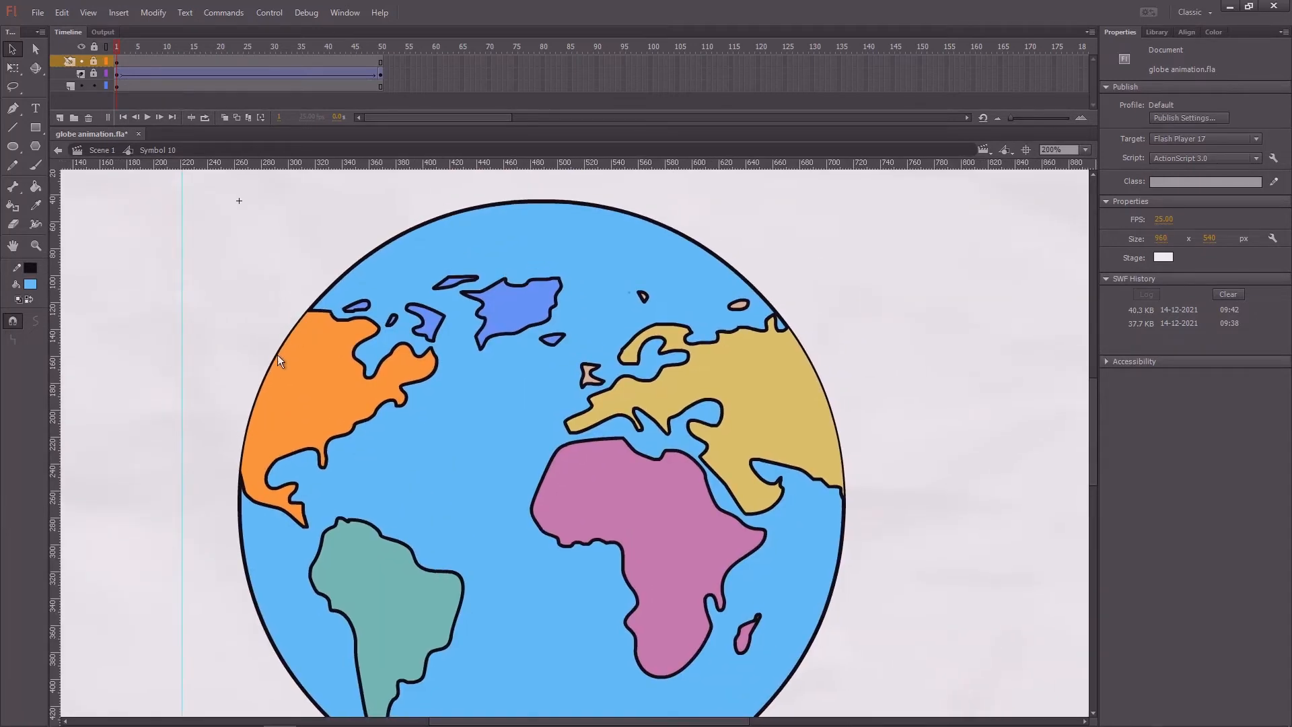
scroll(749, 334, "down", 2)
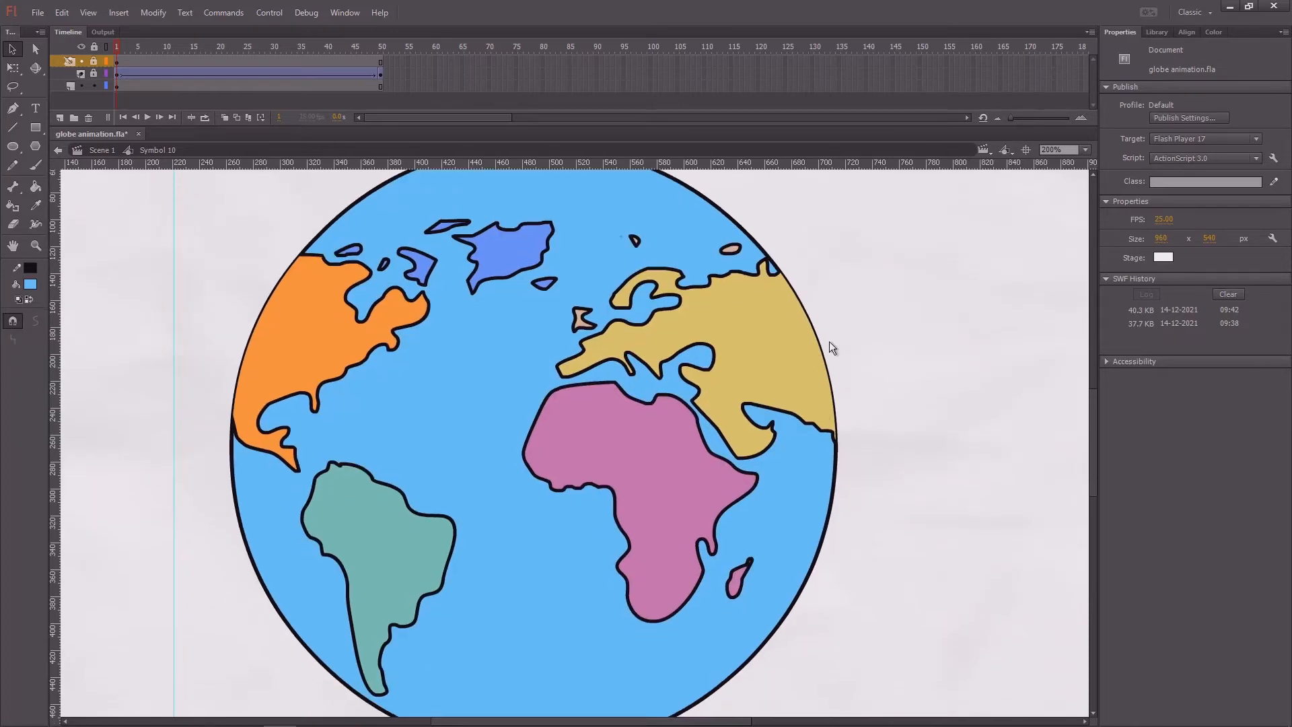
left_click(119, 86)
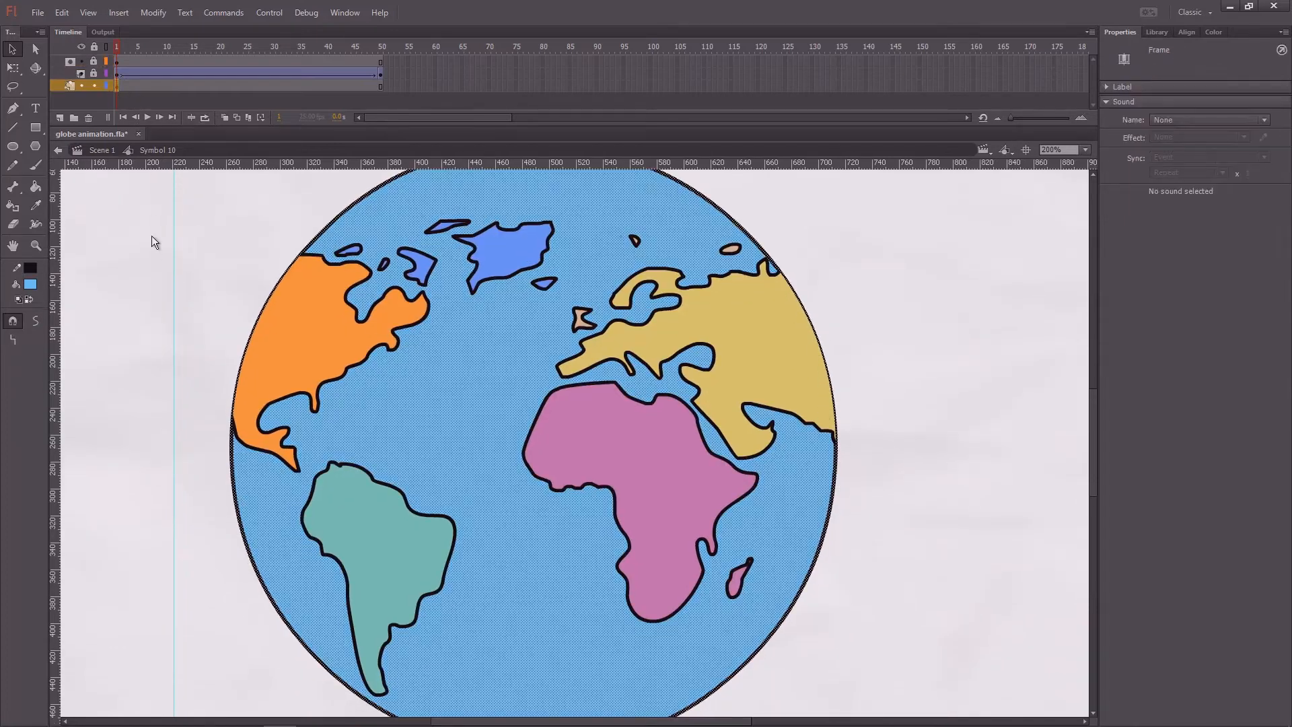
left_click(217, 240)
scroll(206, 266, "up", 2)
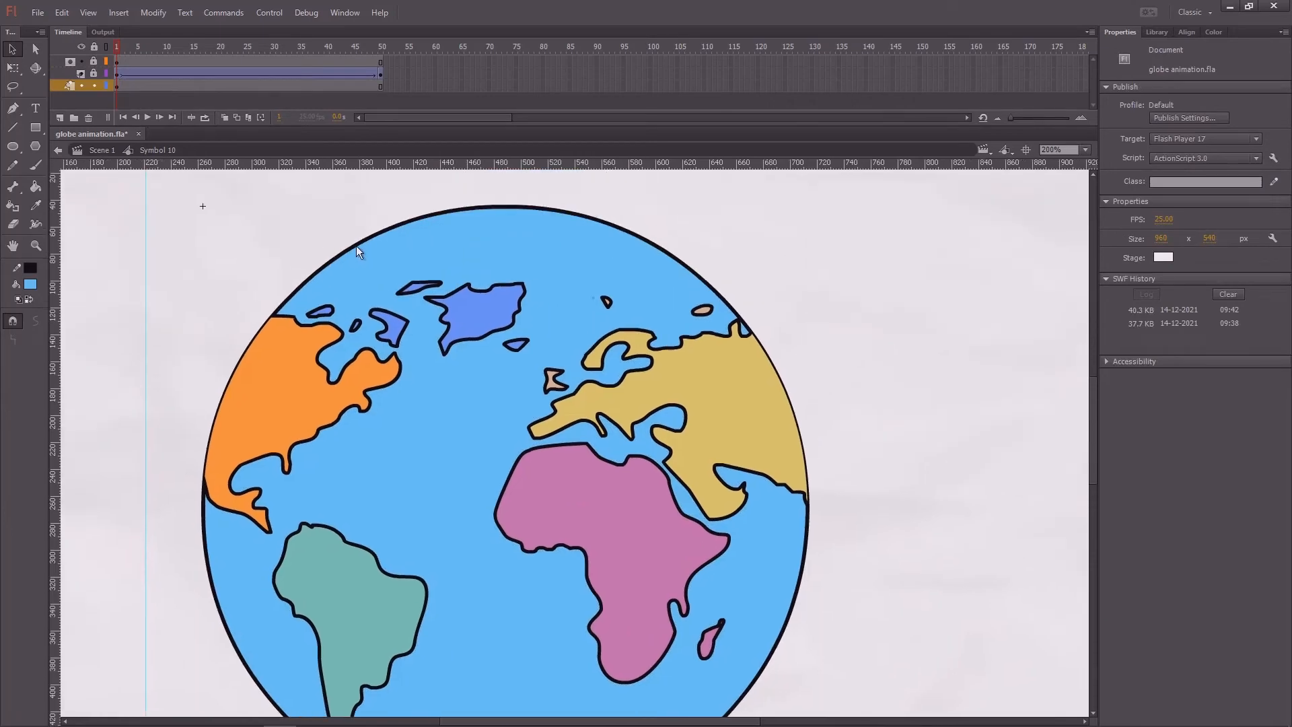
left_click(357, 247)
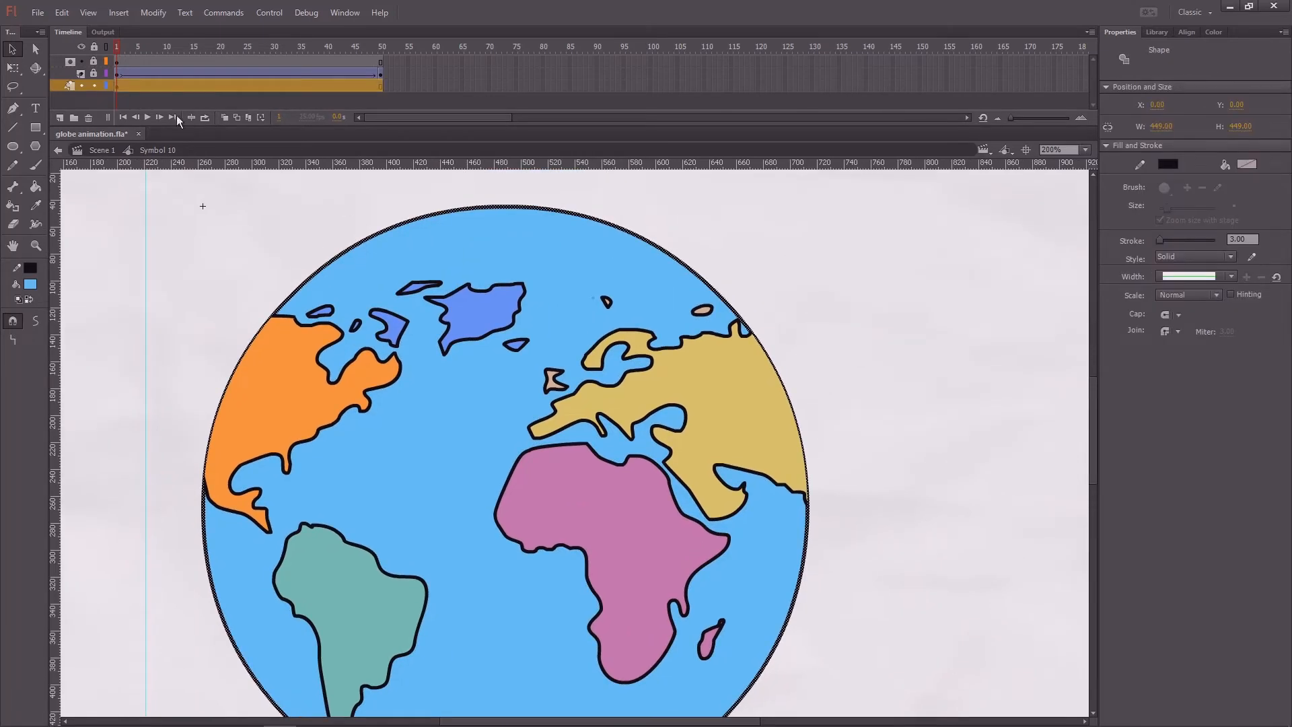
left_click(71, 62)
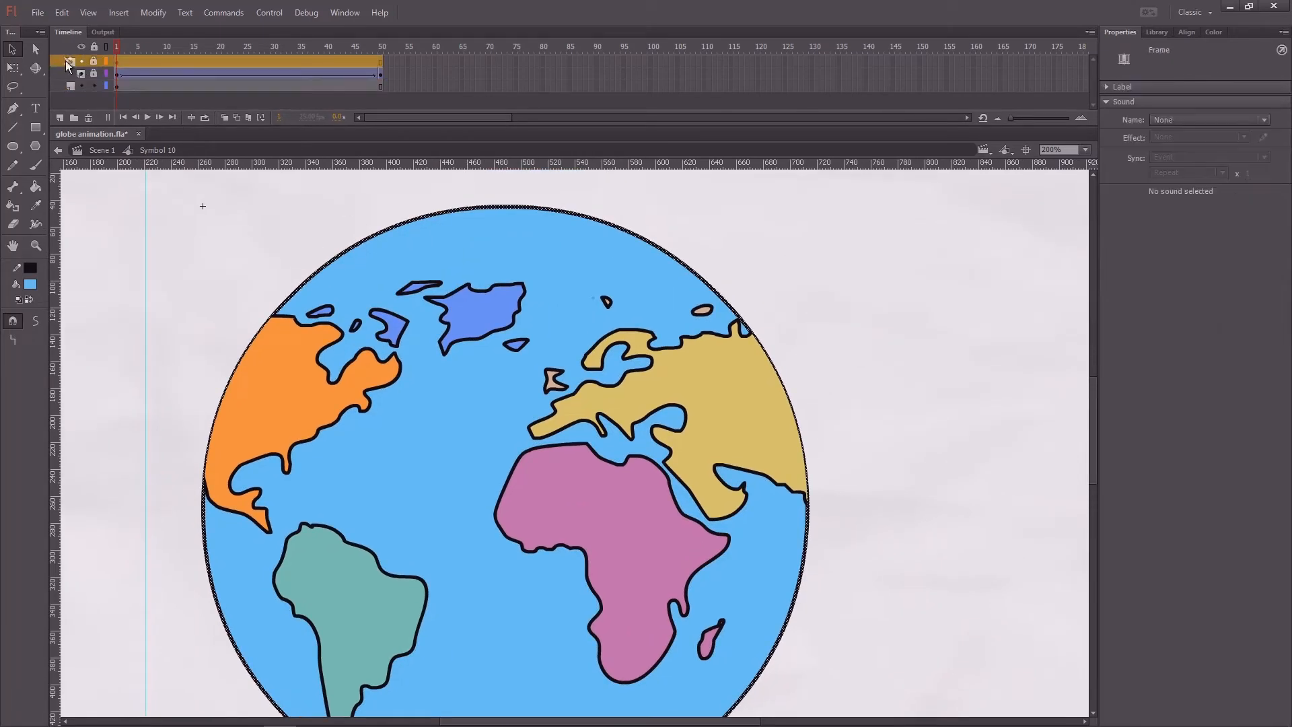
left_click(59, 118)
left_click(116, 63)
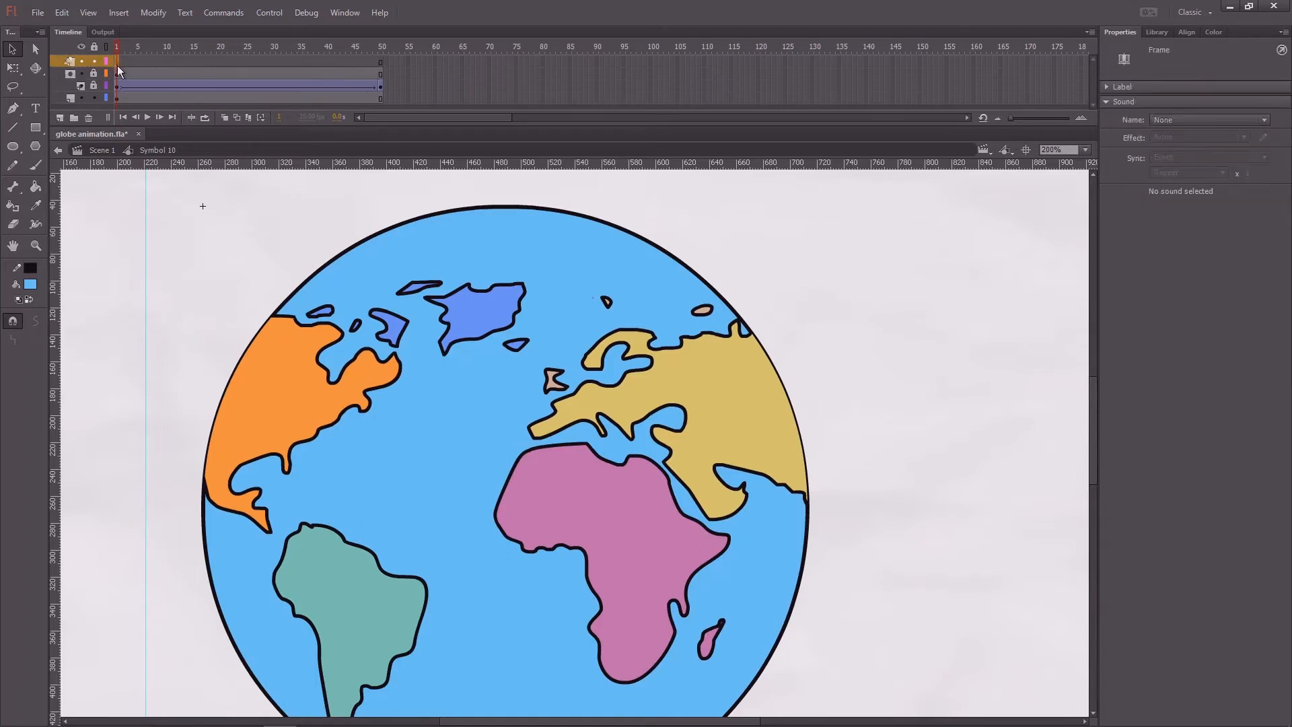
key("ctrl+shift+v")
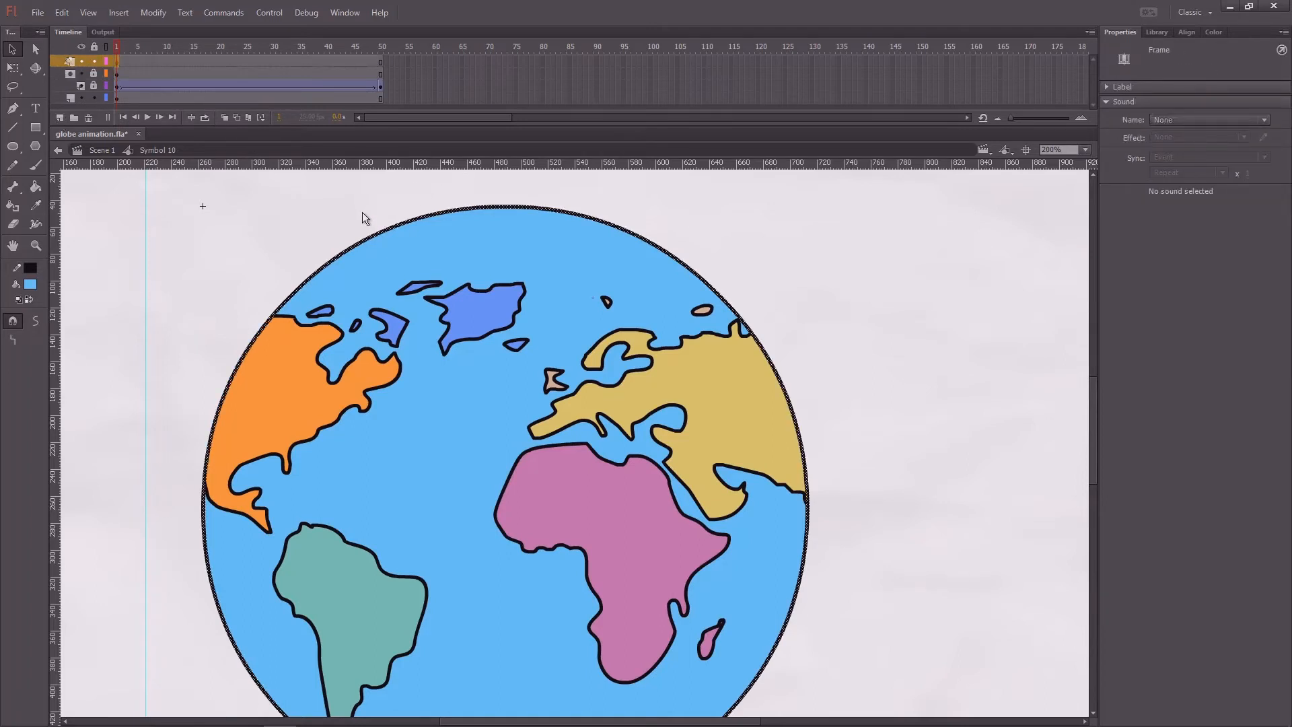
Step: Set the stroke of the pasted circle outline to 4
left_click(338, 217)
left_click_drag(338, 218, 406, 208)
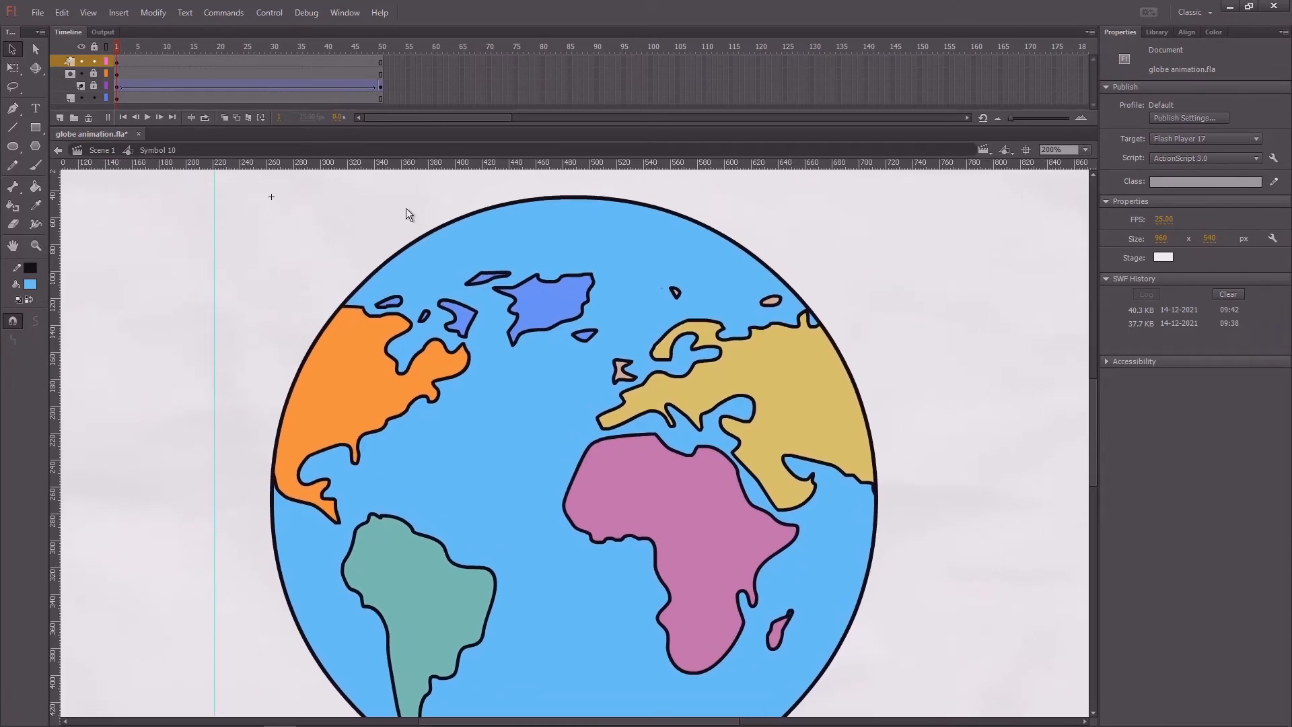
left_click(424, 243)
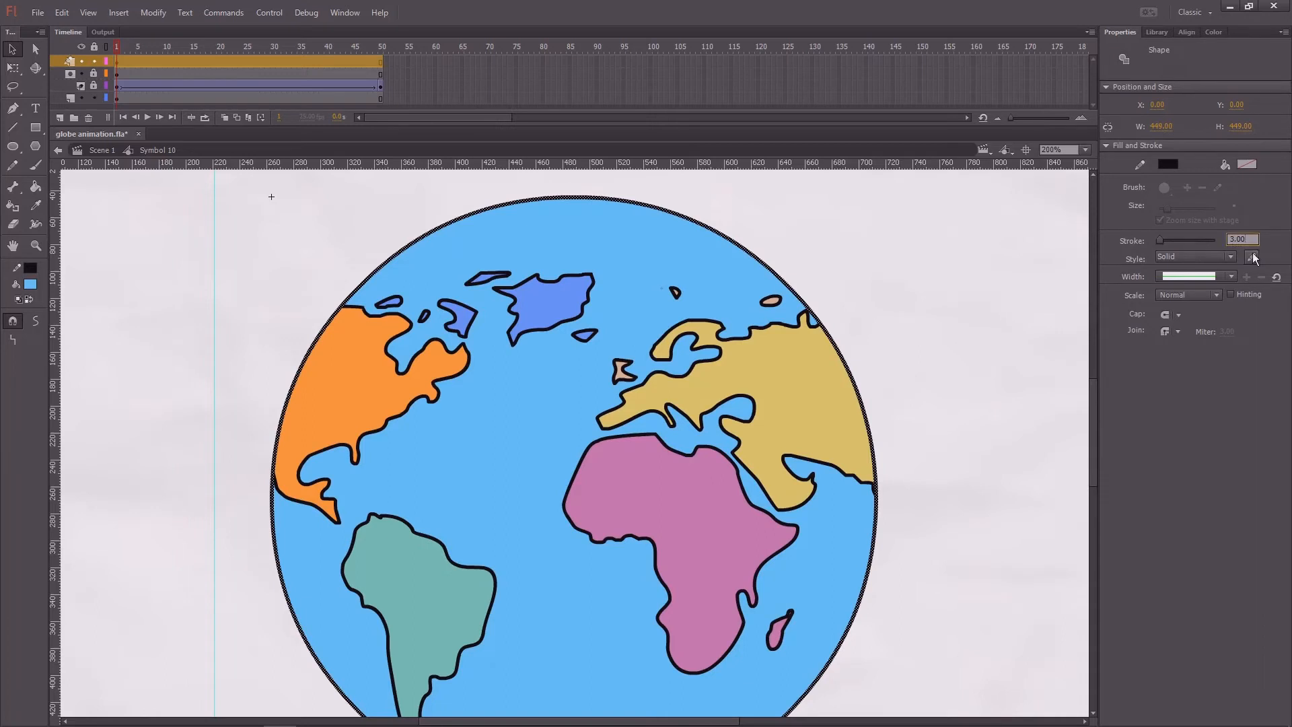
key("BackSpace")
left_click(880, 260)
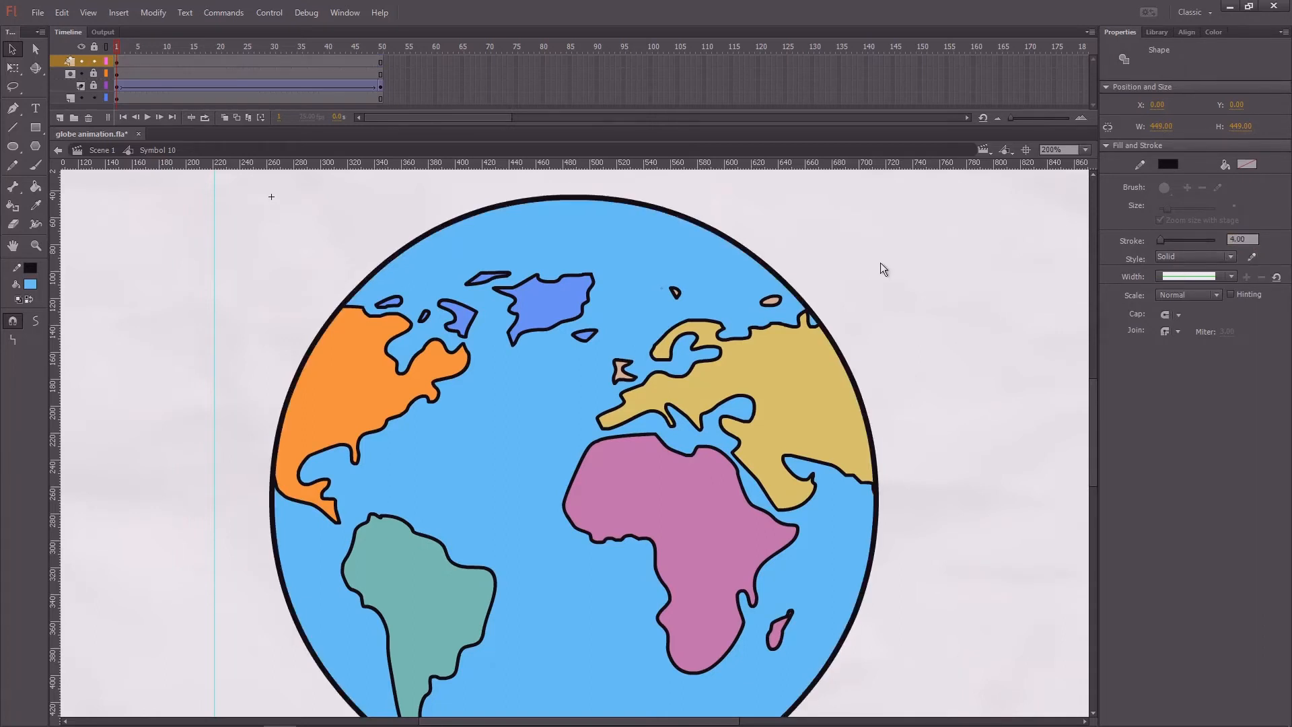
Step: Lock all layers in the symbol and play the masked globe animation
key("ctrl+minus")
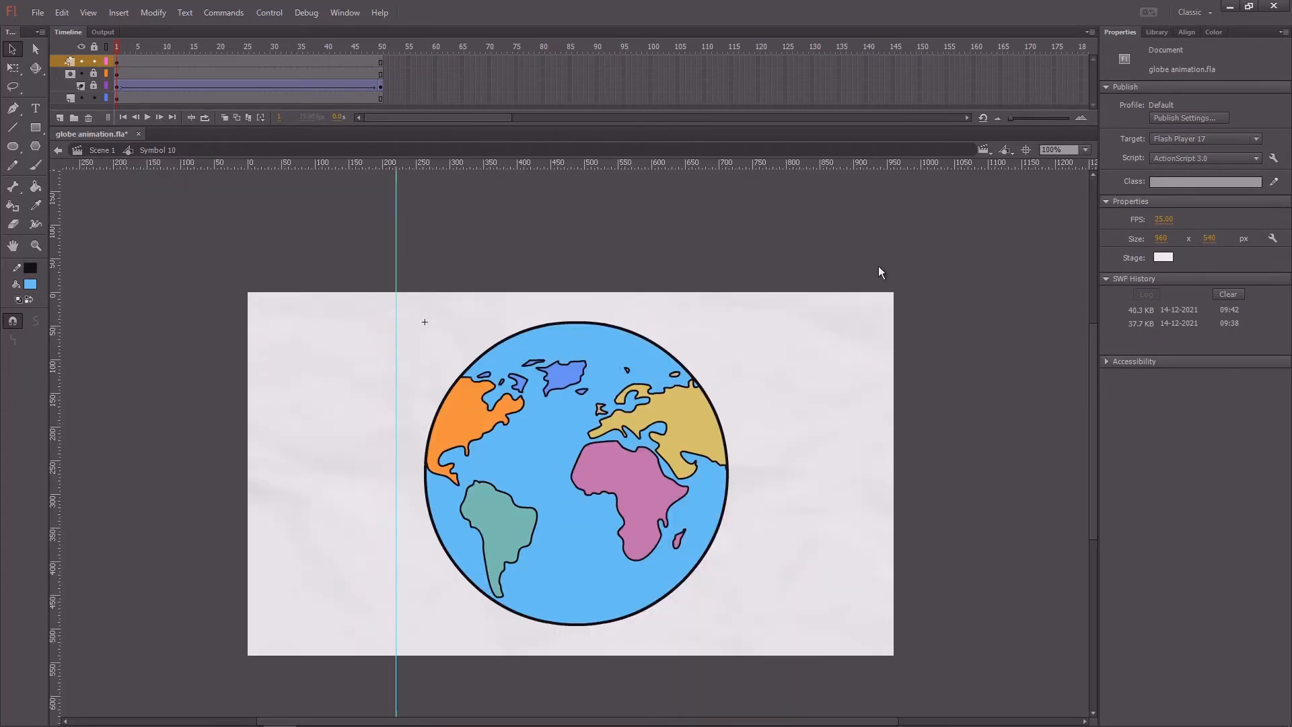
left_click(95, 48)
key("Return")
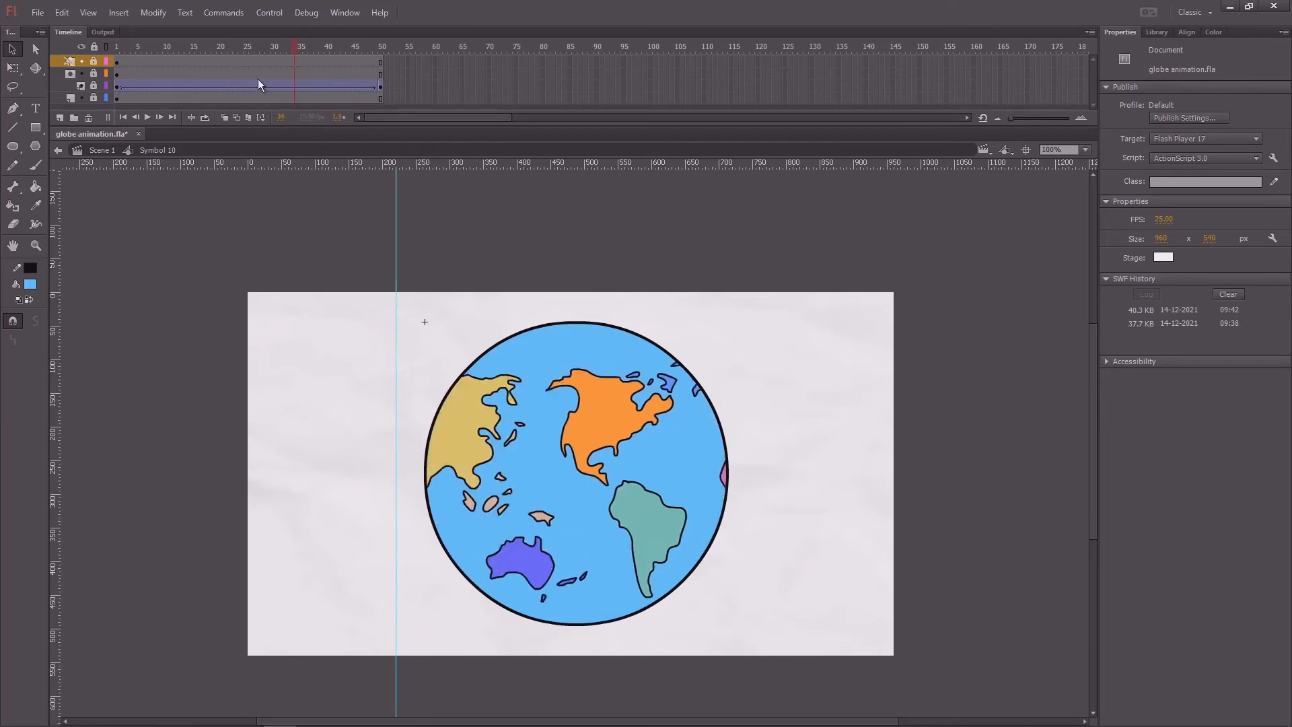
Step: Save the globe animation file and return from the symbol to Scene 1
key("ctrl+s")
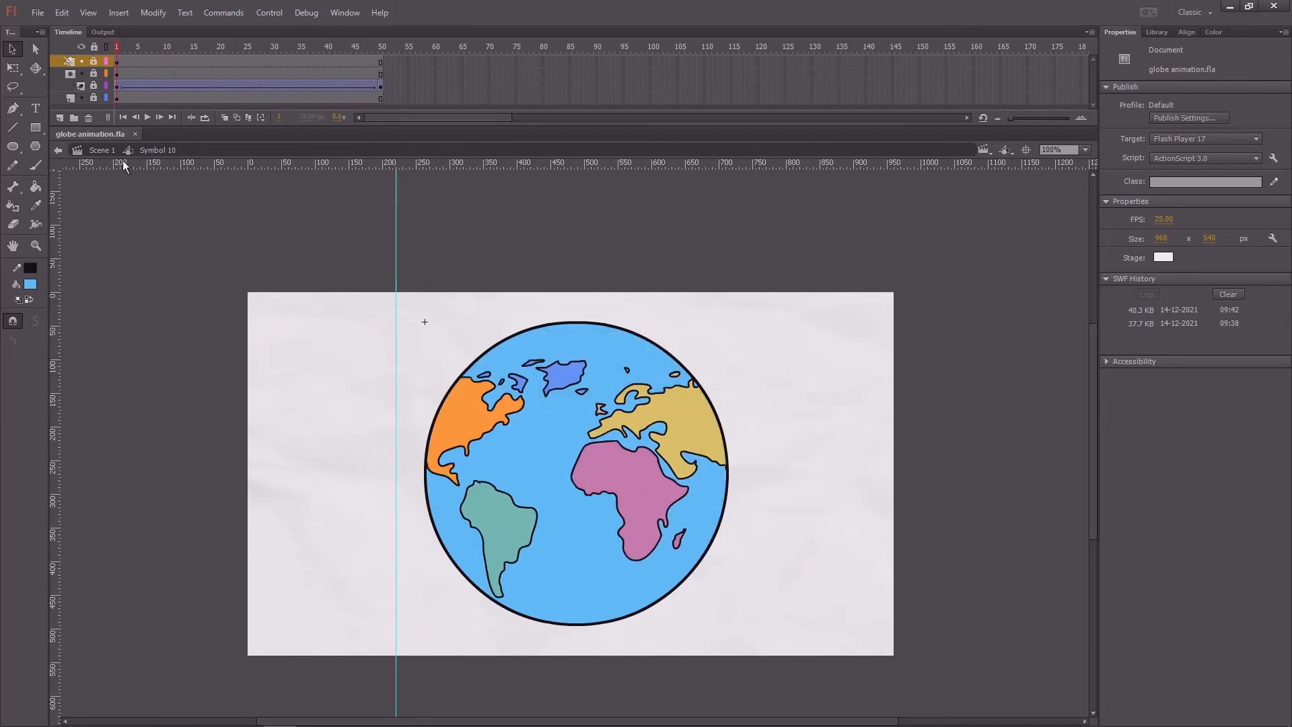
left_click(96, 149)
left_click(188, 100)
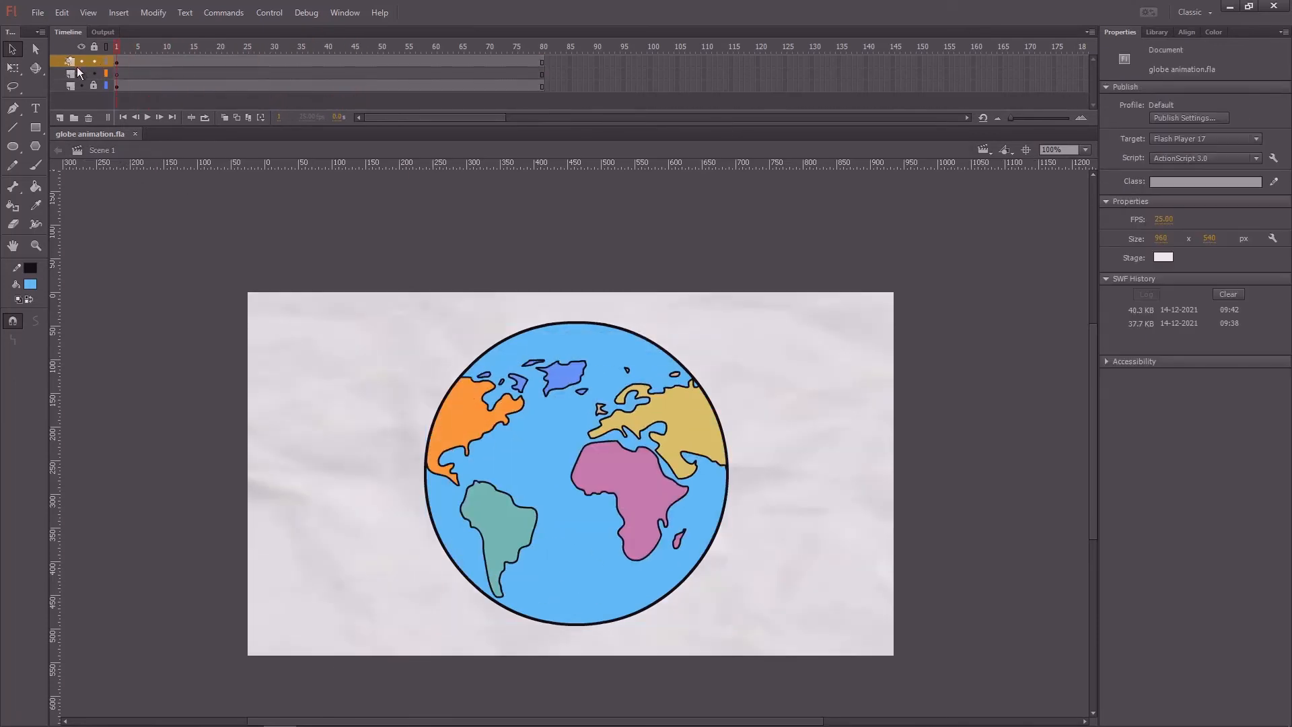
Step: Delete the middle layer in Scene 1, play the timeline and return the playhead to frame 1
left_click(64, 74)
left_click(88, 118)
key("Return")
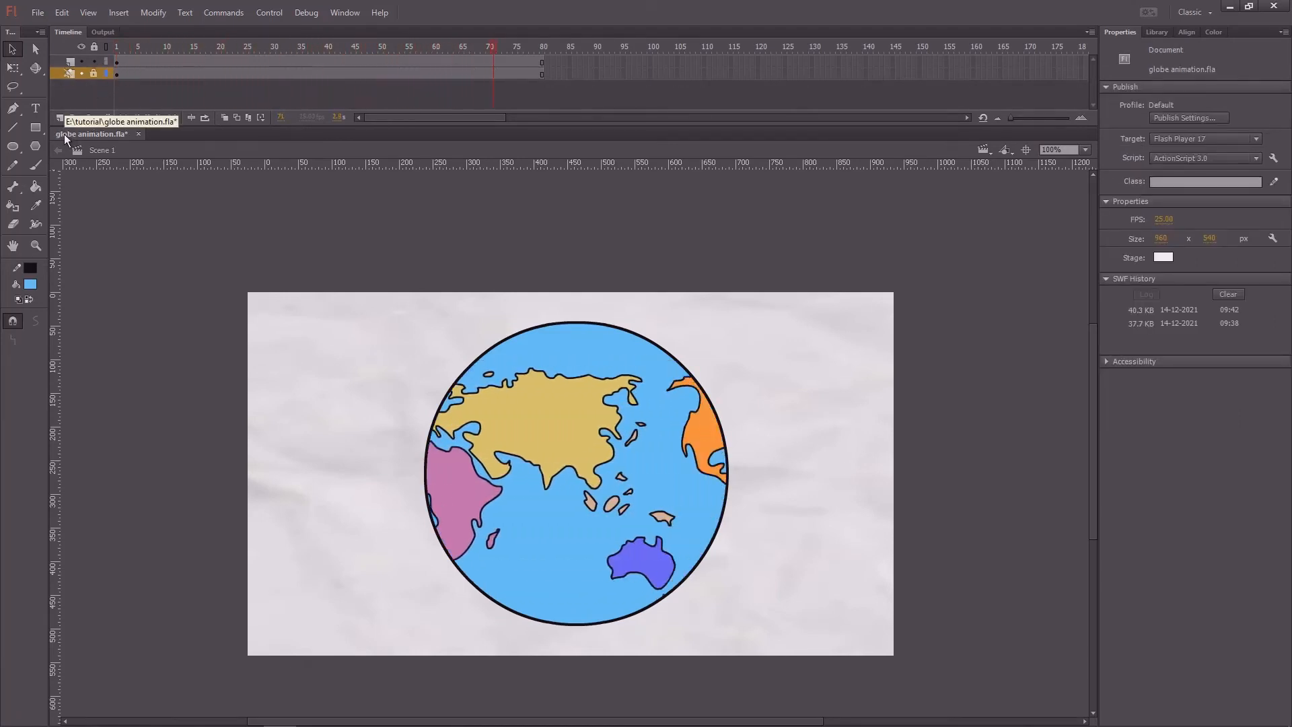
left_click_drag(231, 49, 100, 70)
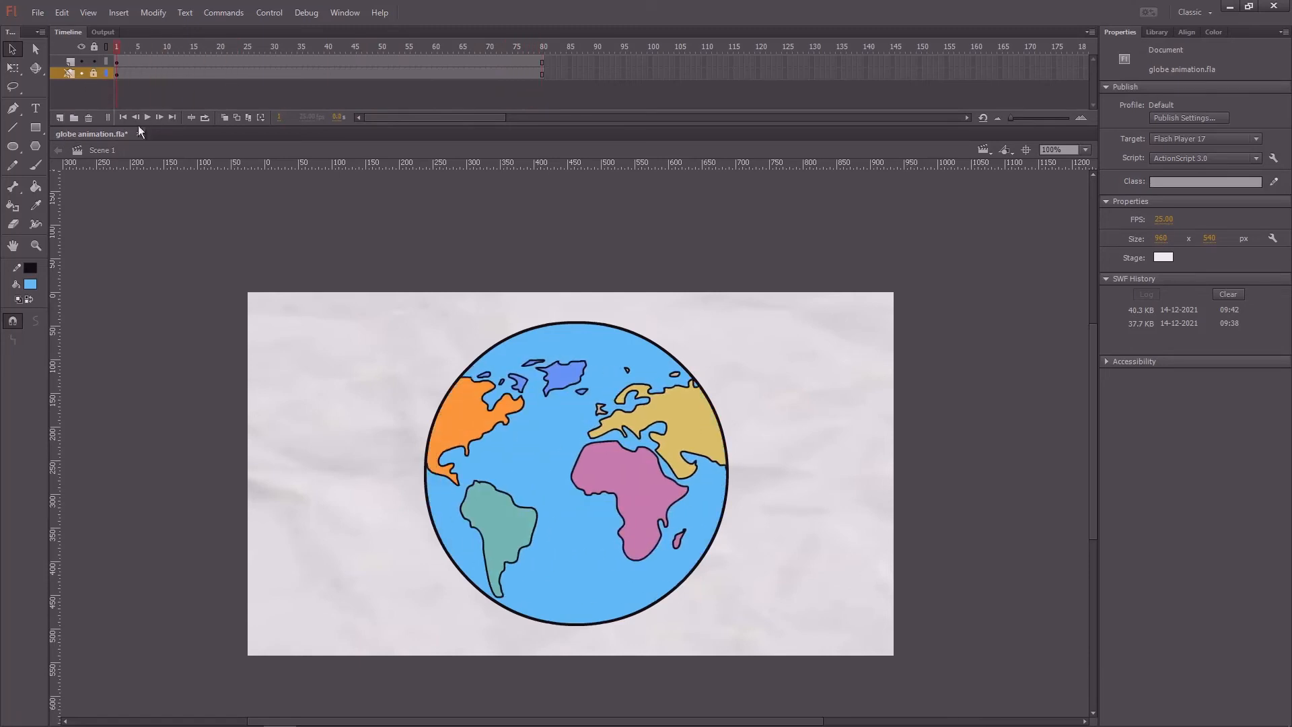
Step: Remove the frames from 50 onward on both layers, ending the scene at frame 49
left_click_drag(383, 61, 510, 98)
key("shift+F5")
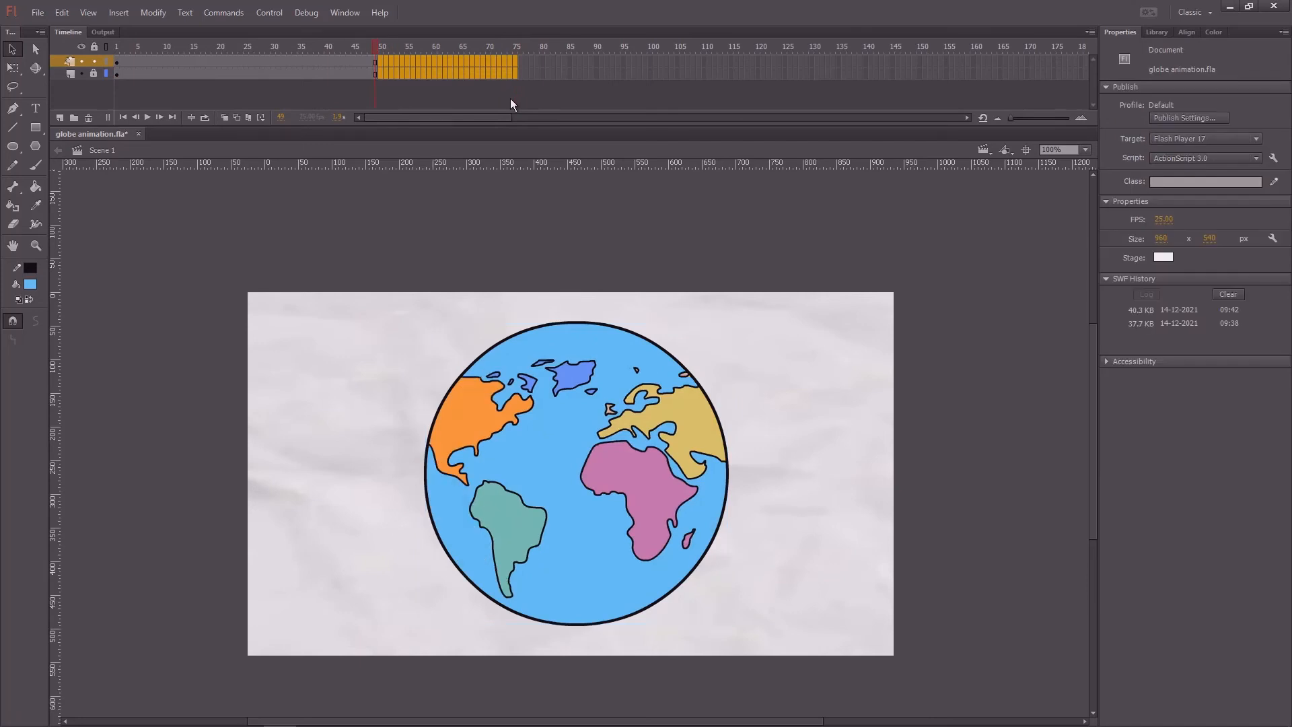
left_click_drag(362, 45, 391, 64)
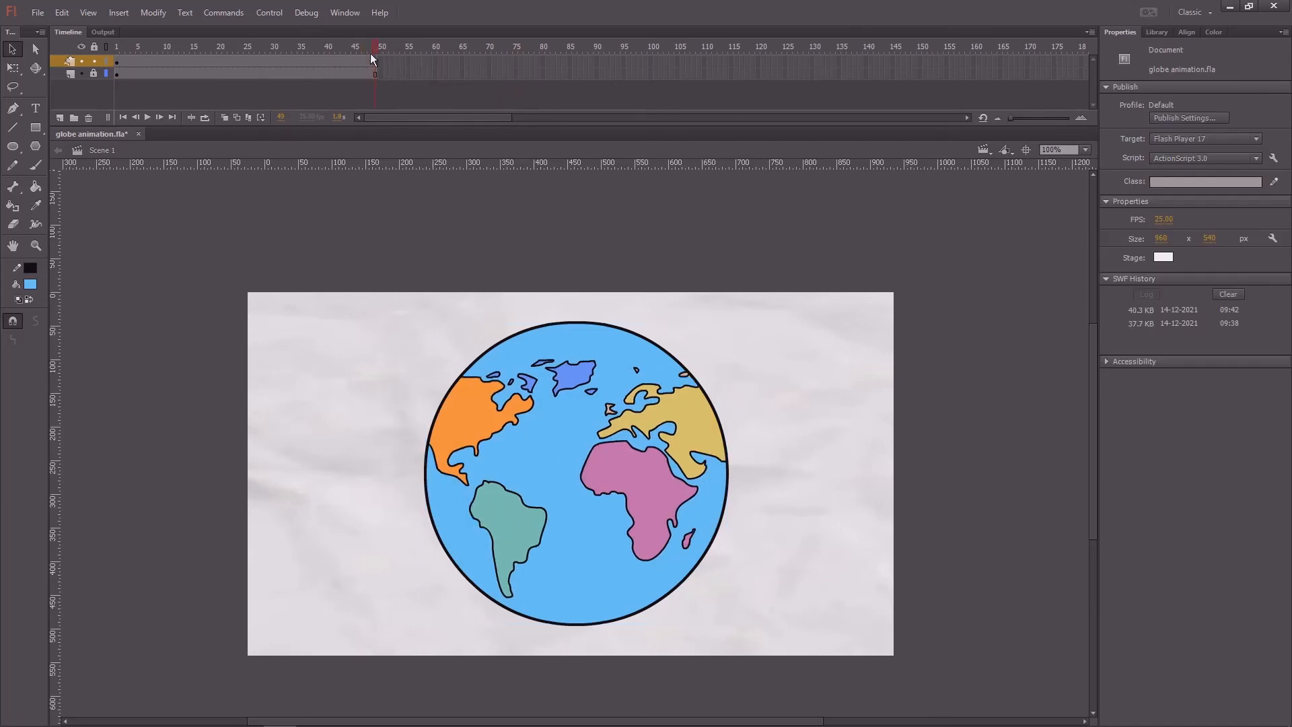
Step: Test the movie, view the rotating globe in a maximized preview window and close the preview
key("Return")
key("ctrl+Return")
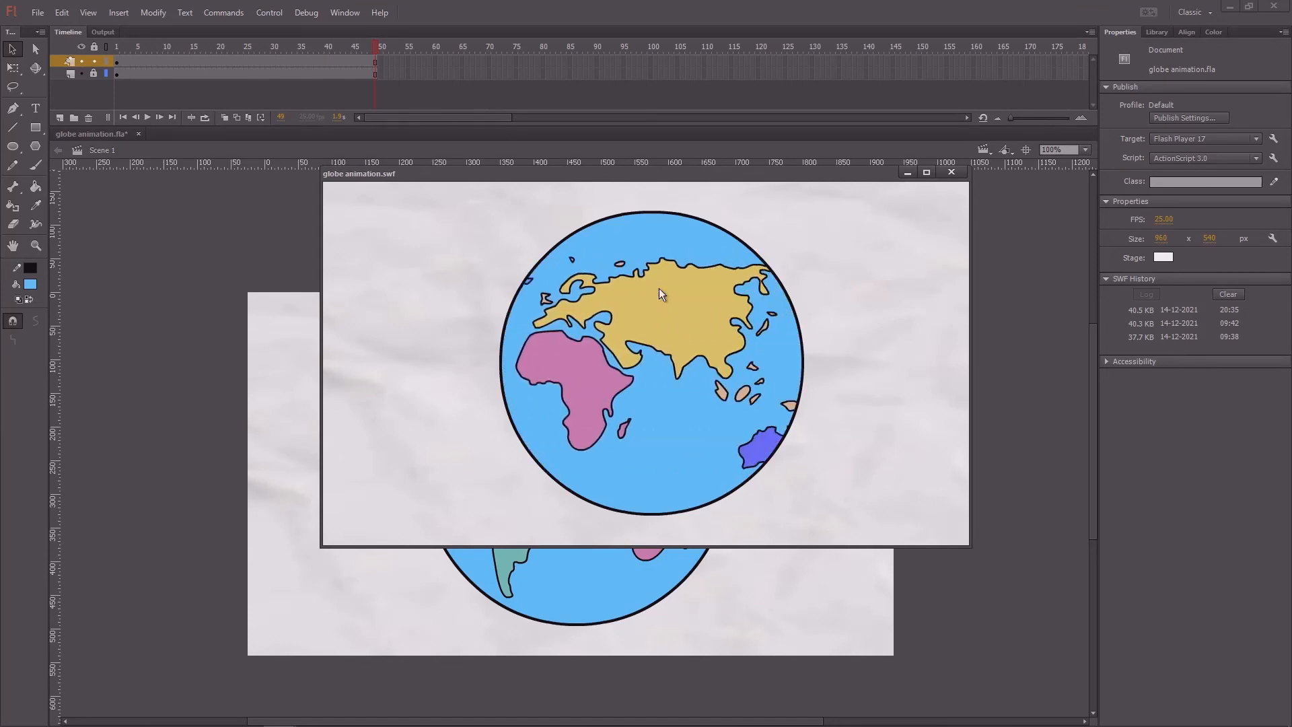
left_click_drag(664, 176, 565, 229)
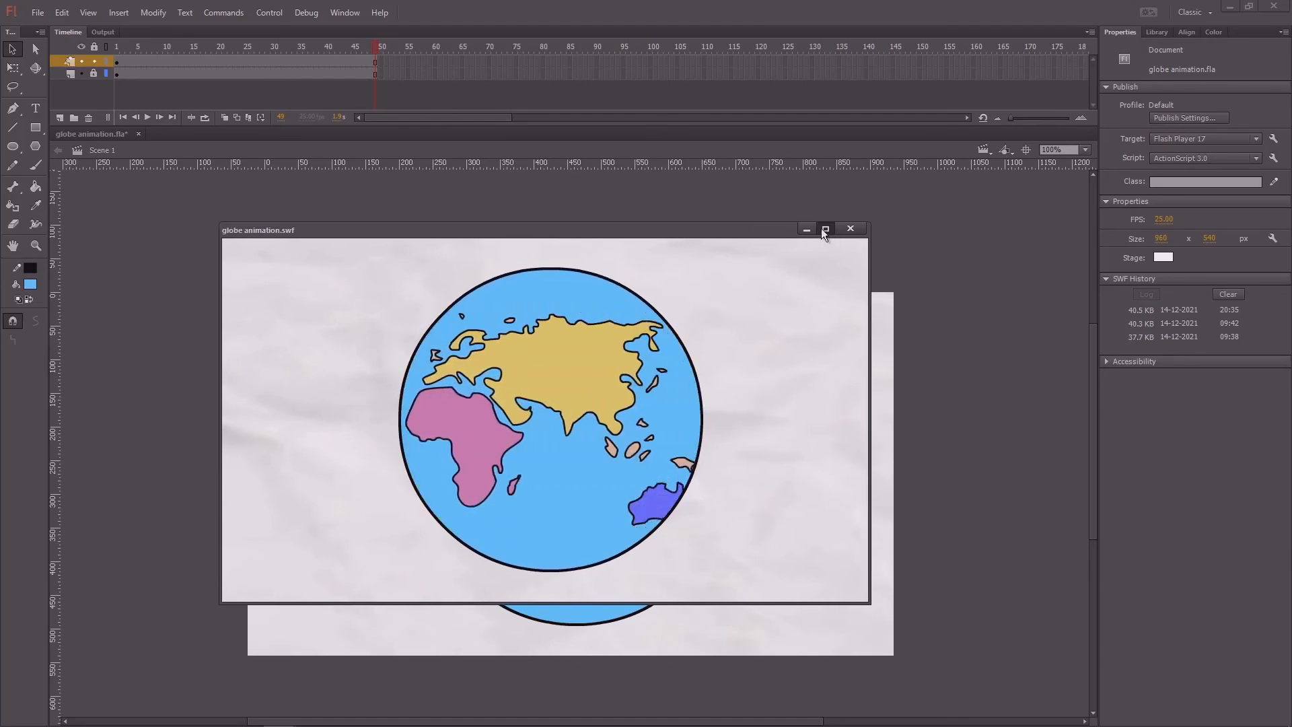
left_click(825, 229)
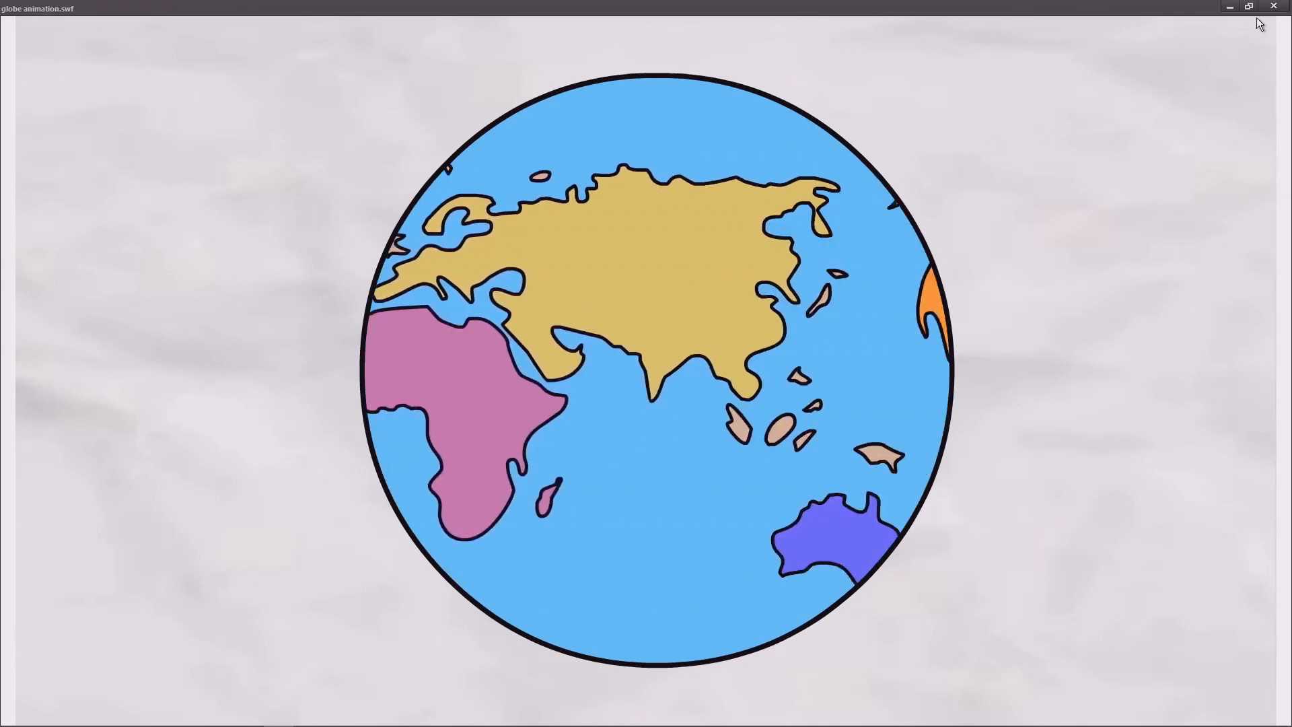
left_click(1274, 6)
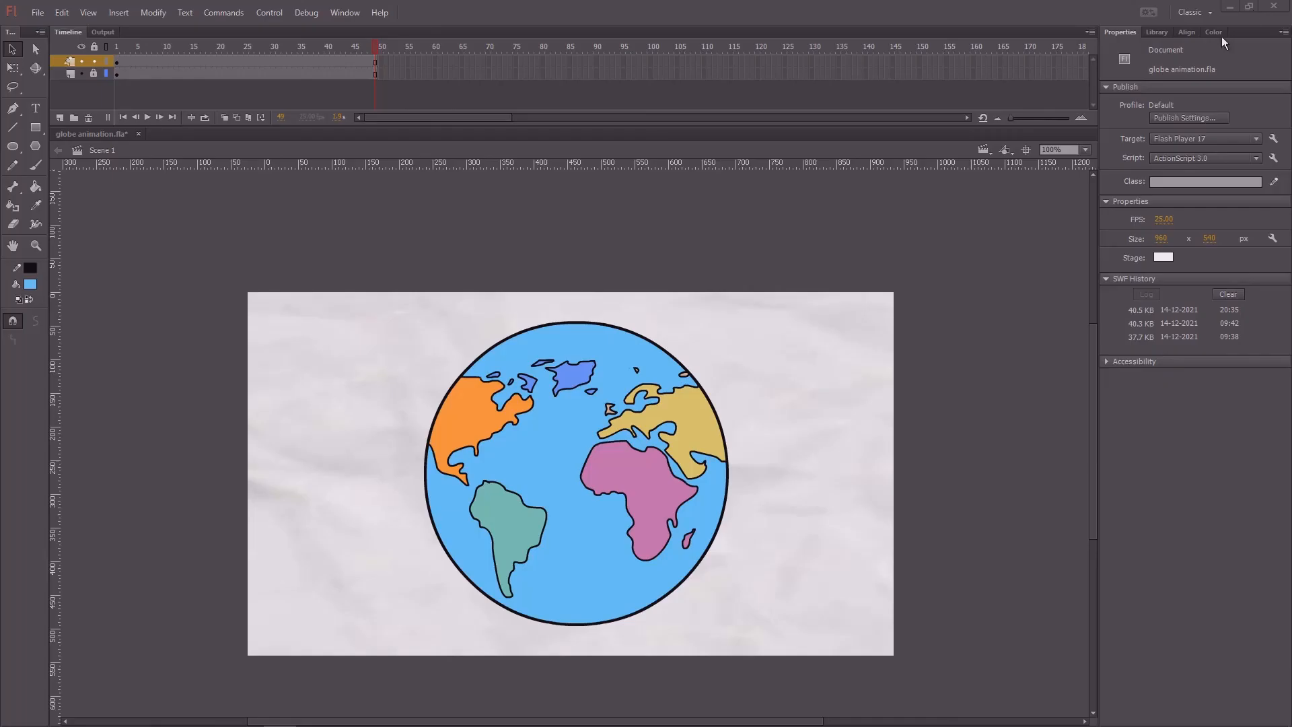
Step: Save the file and play the trimmed main timeline from frame 1
left_click_drag(204, 49, 378, 67)
key("ctrl+s")
left_click_drag(291, 48, 90, 75)
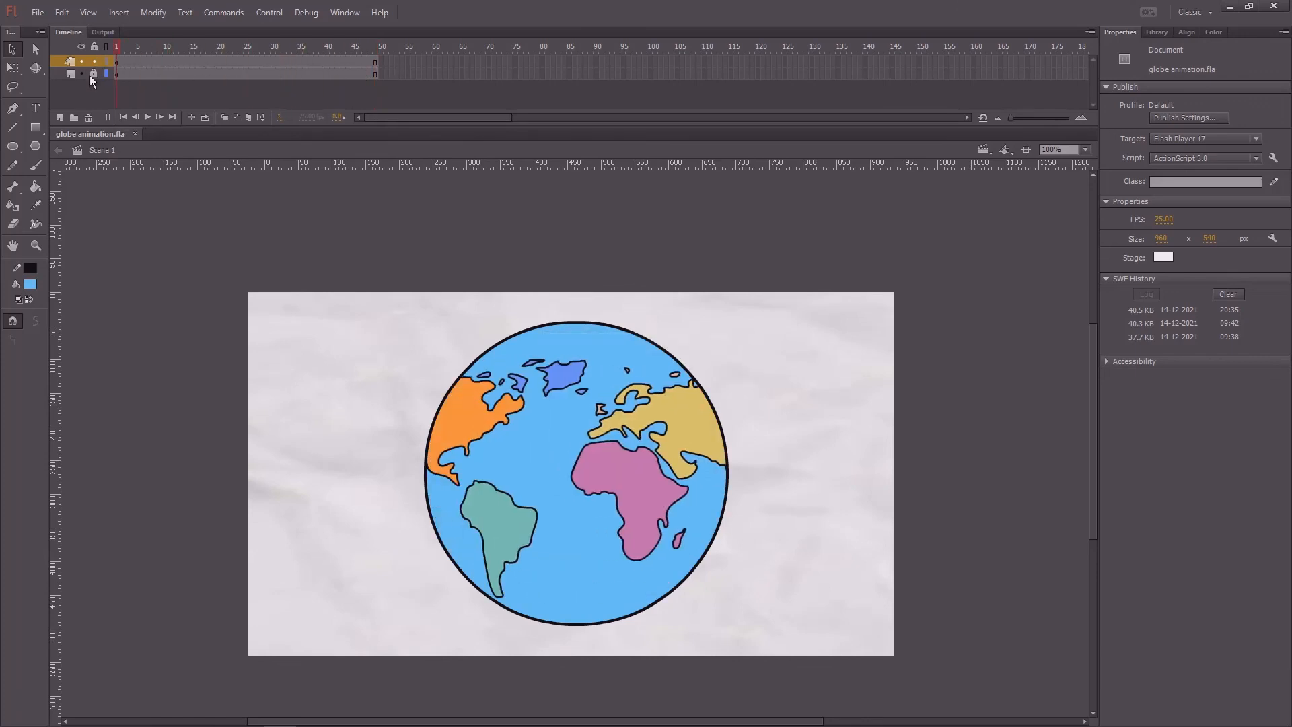
key("Return")
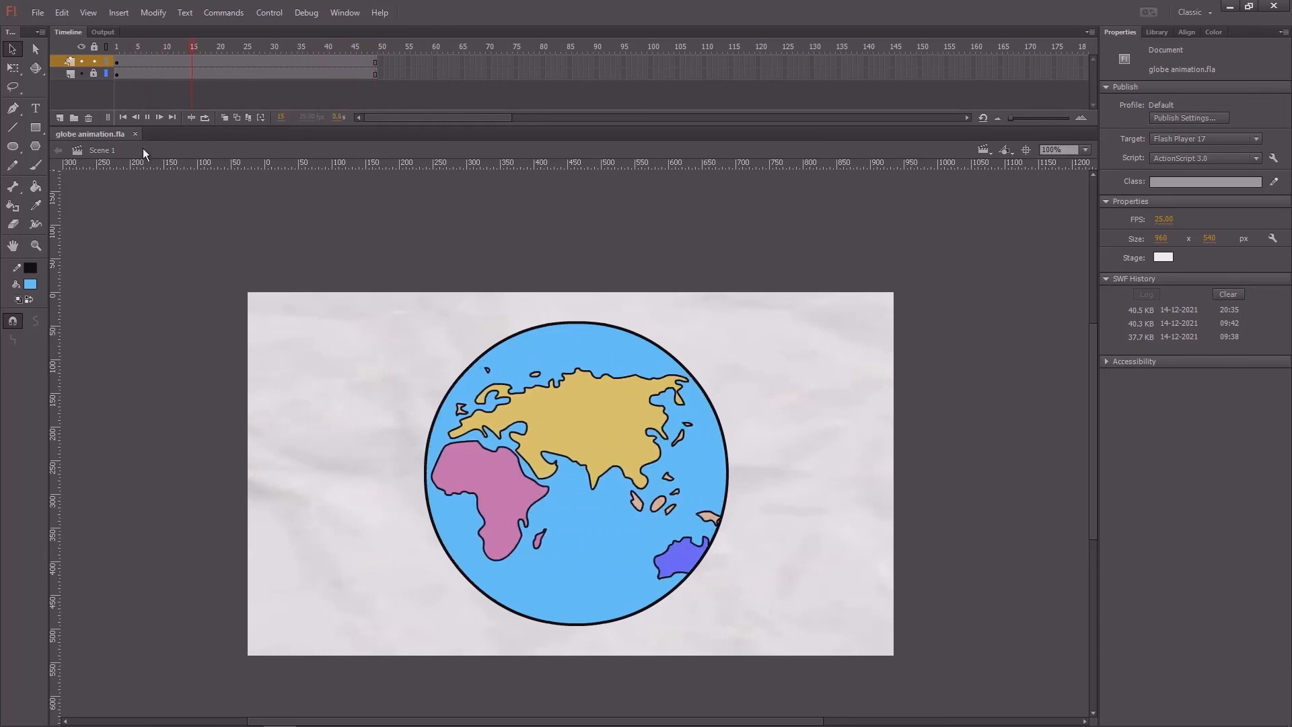
left_click_drag(213, 50, 79, 71)
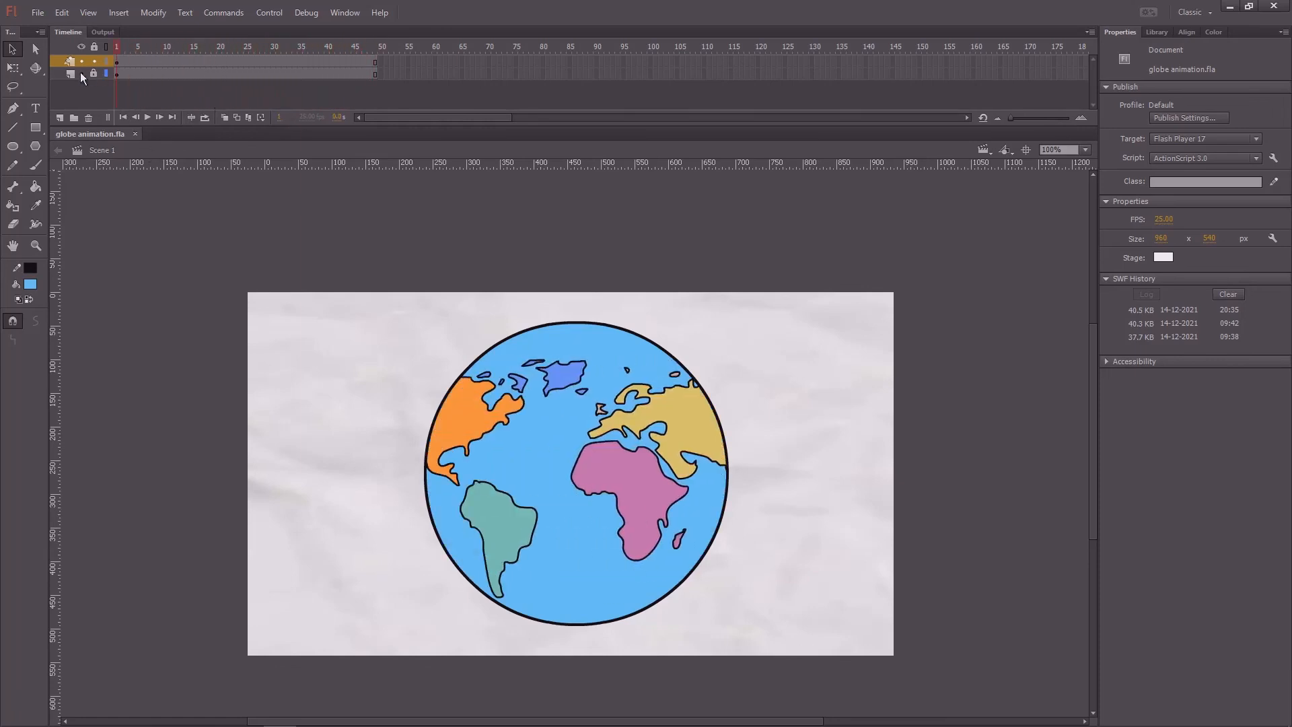
Step: Run the movie test once more to check the globe's rotation loop and close the preview
left_click_drag(308, 276, 326, 238)
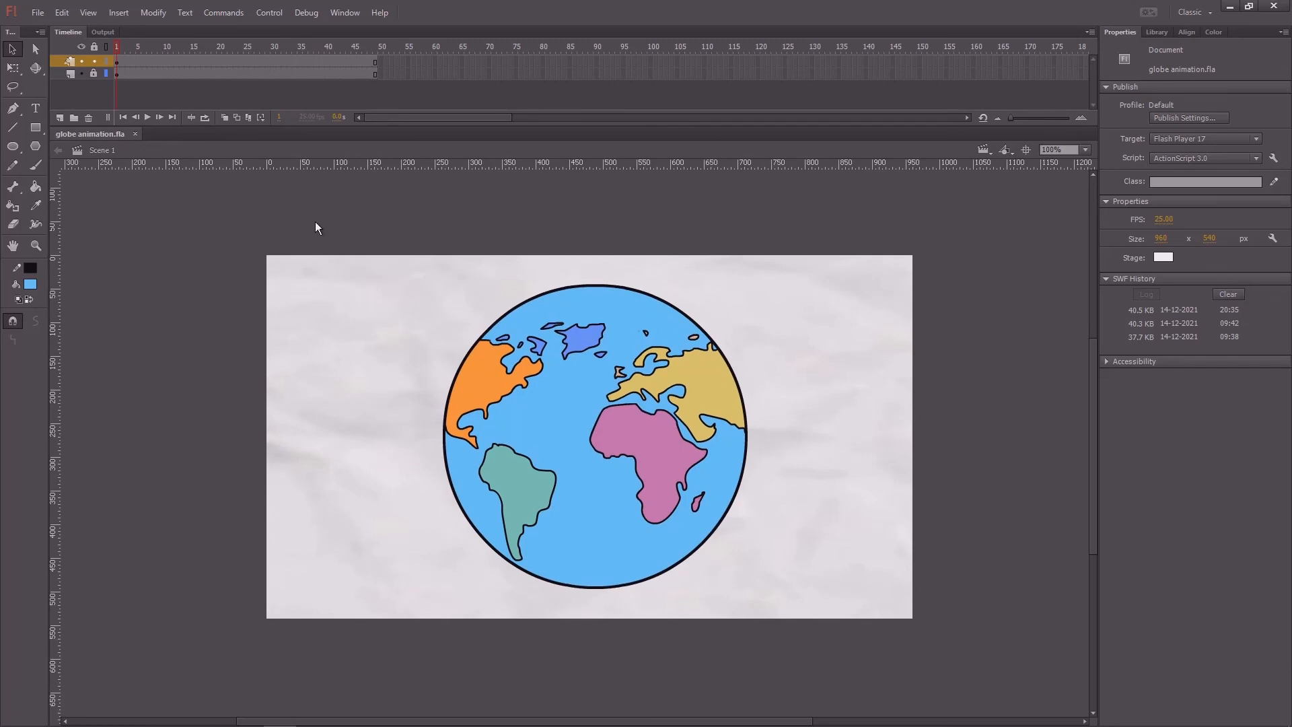
key("ctrl+Return")
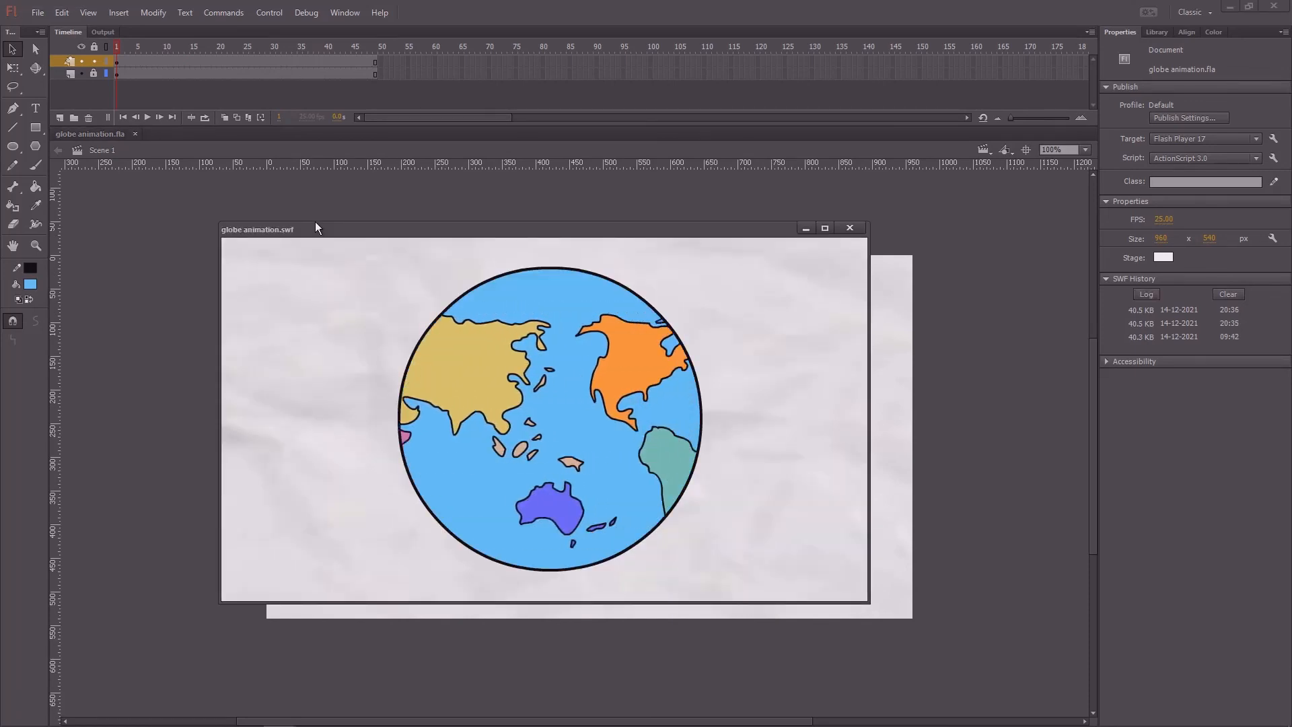
left_click(849, 229)
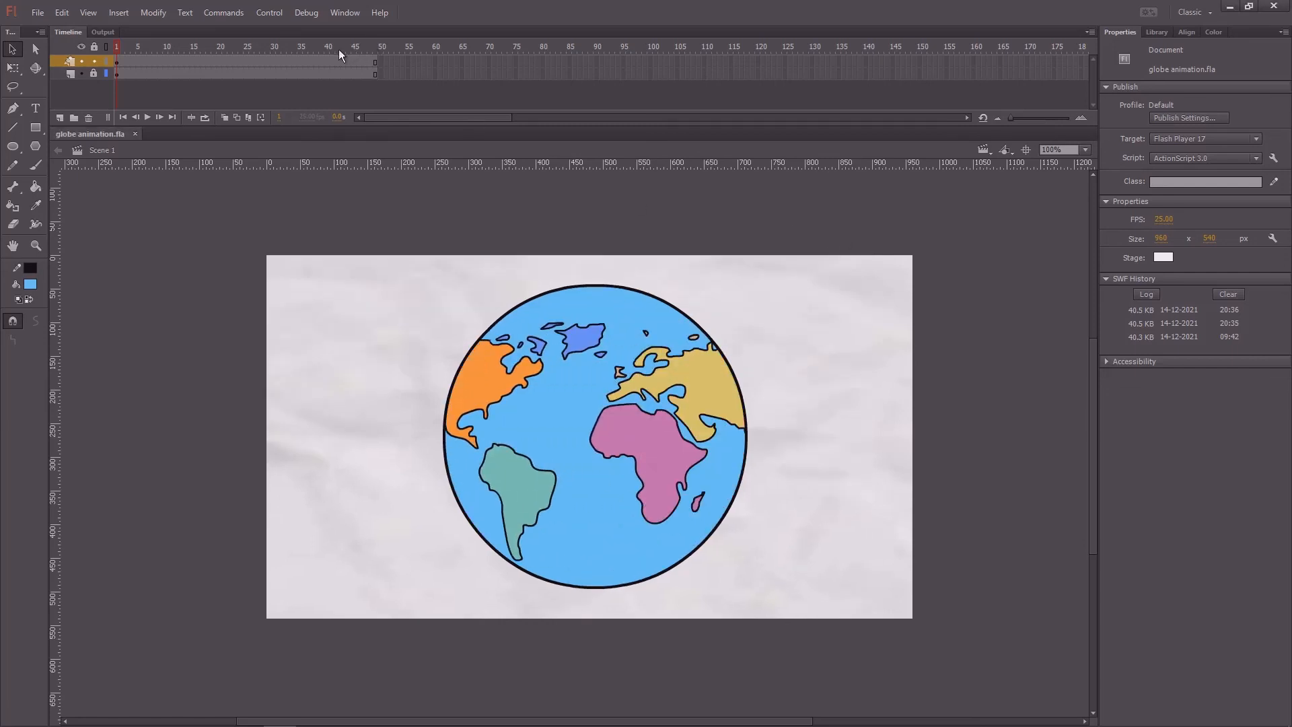